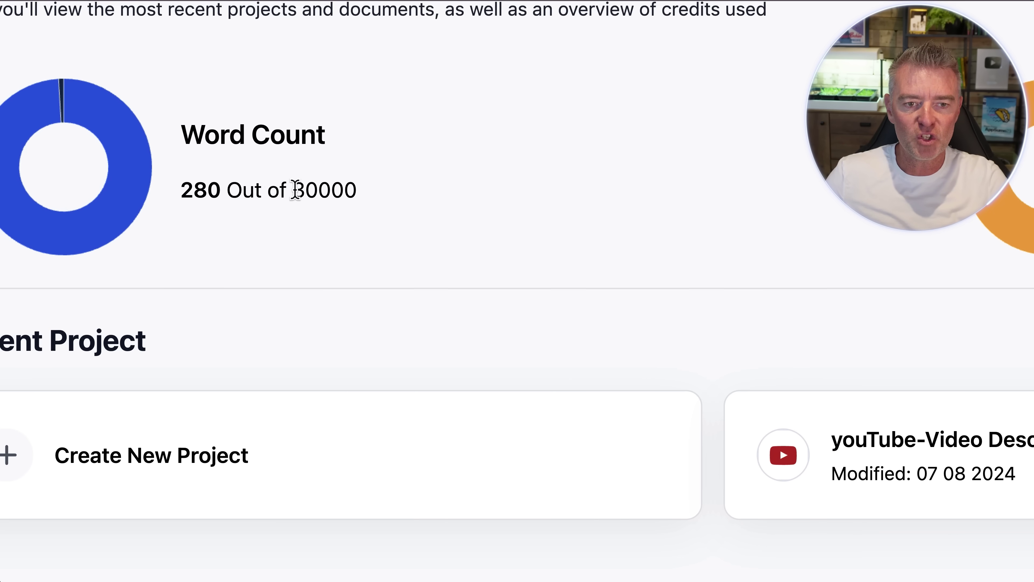
Highlight the 30000-word allowance in the dashboard's usage panel, which shows 280 words used
drag(295, 190, 364, 194)
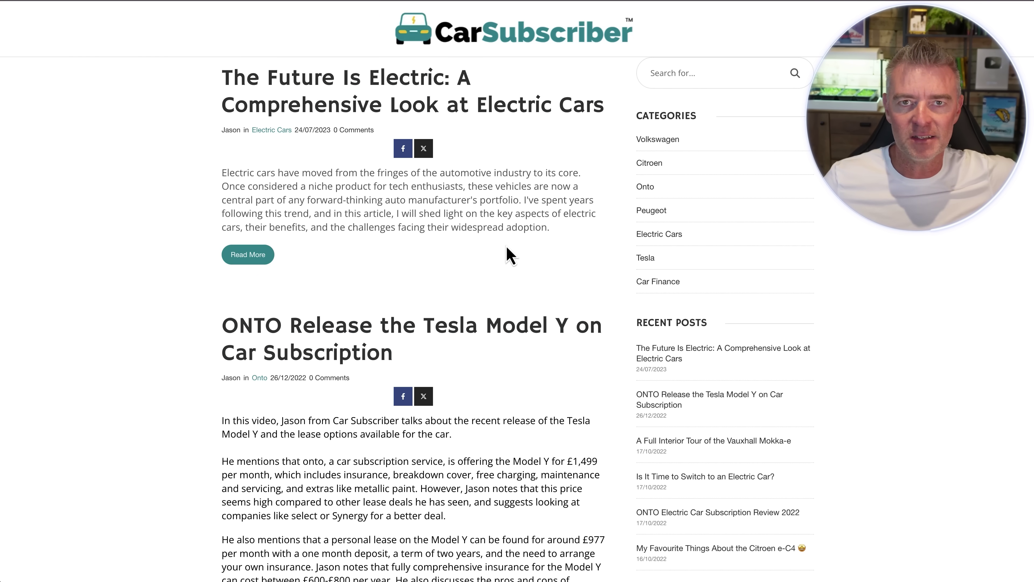
Scroll through the recent electric-car posts on the CarSubscriber blog home page
scroll(506, 245, down, 1)
scroll(506, 244, up, 1)
scroll(506, 246, down, 1)
scroll(506, 247, down, 2)
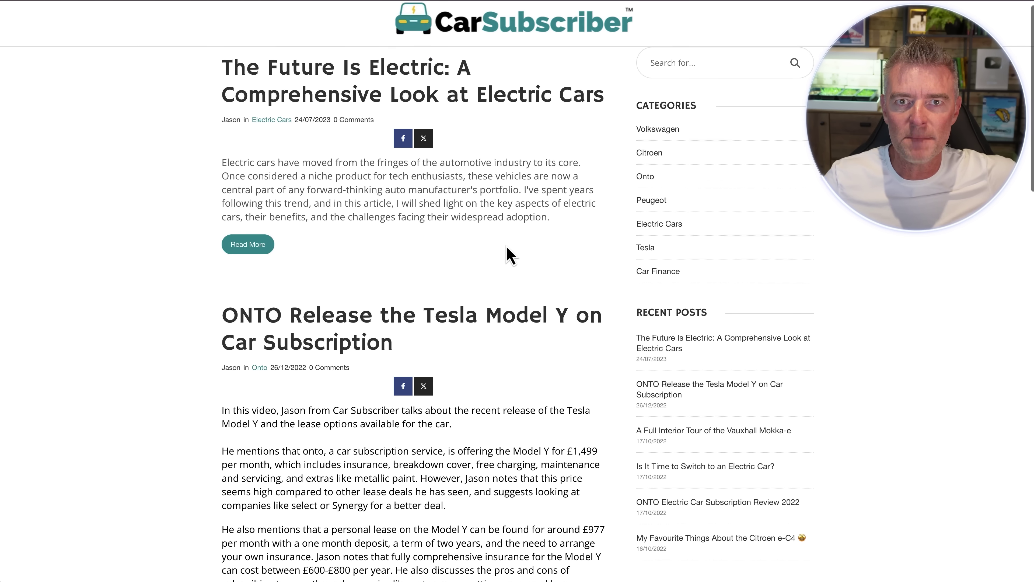
scroll(508, 251, up, 2)
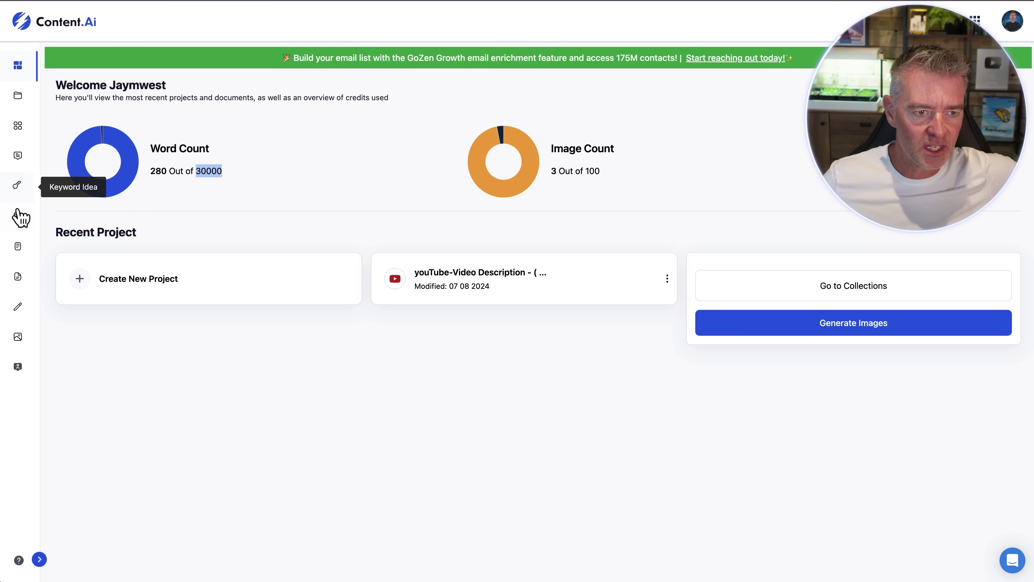
Run a Keyword Idea search for 'tesla' with English as the language
click(18, 187)
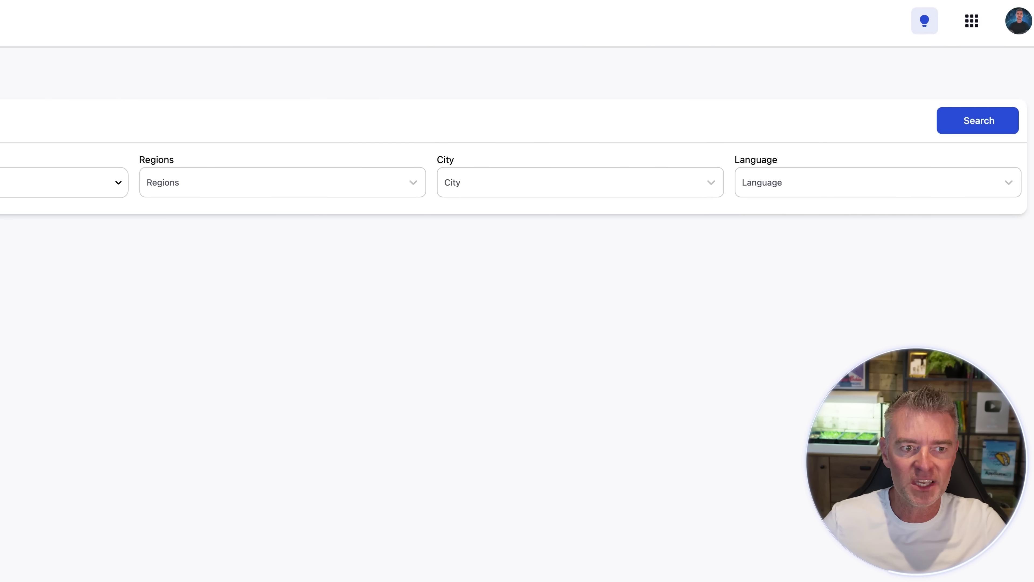
click(129, 125)
text(tesla)
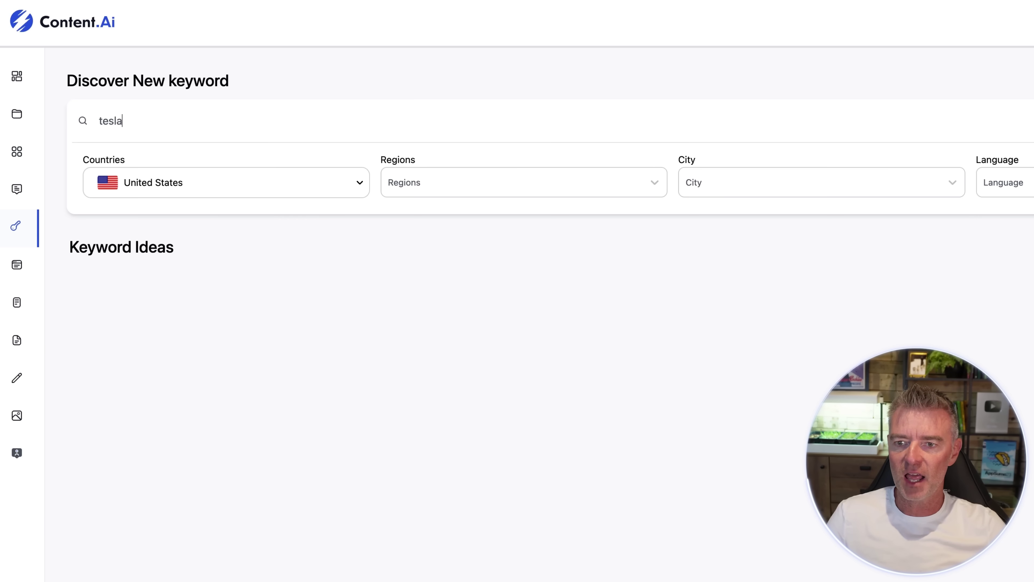
click(1005, 182)
text(eng)
click(758, 244)
click(1010, 120)
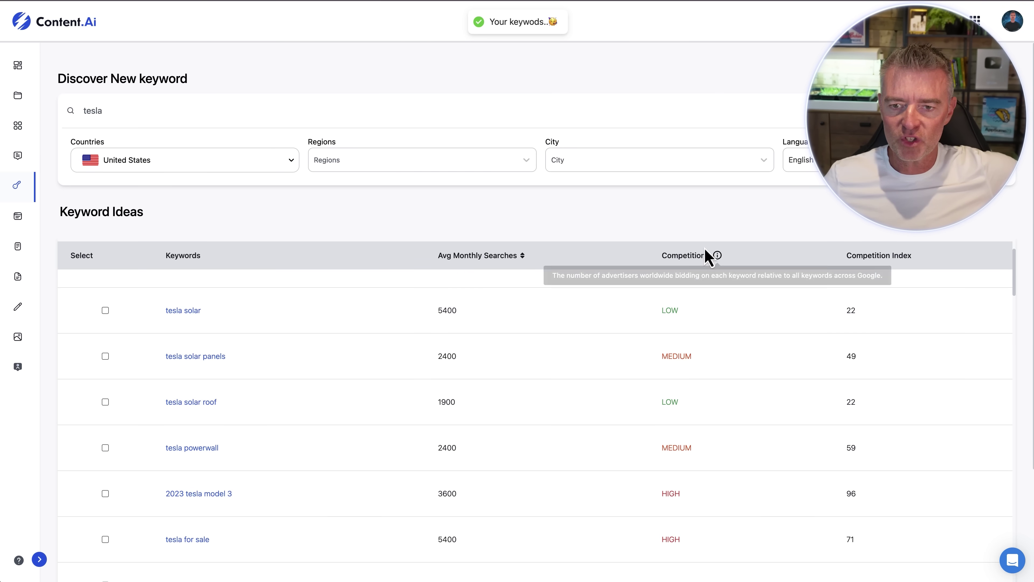
Scroll the tesla keyword results and highlight the HIGH competition rating for model 3
scroll(704, 316, down, 1)
scroll(704, 316, down, 3)
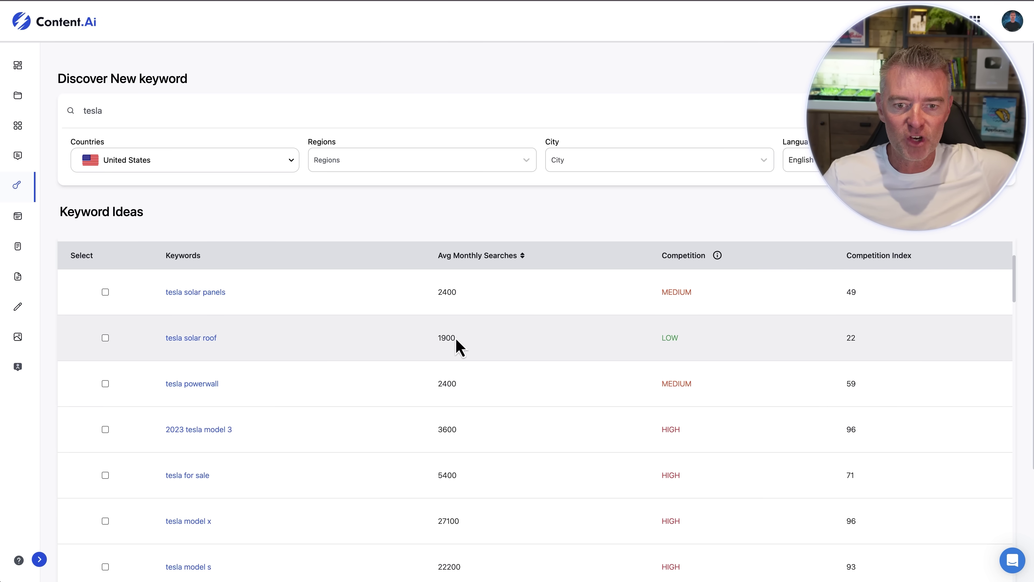
scroll(637, 392, down, 5)
scroll(637, 389, down, 3)
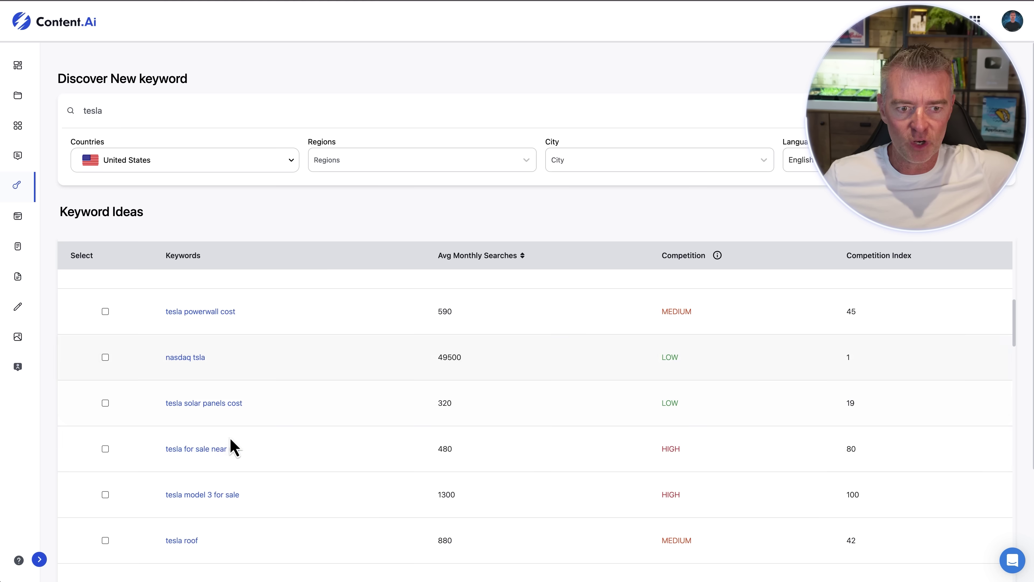
scroll(420, 448, down, 1)
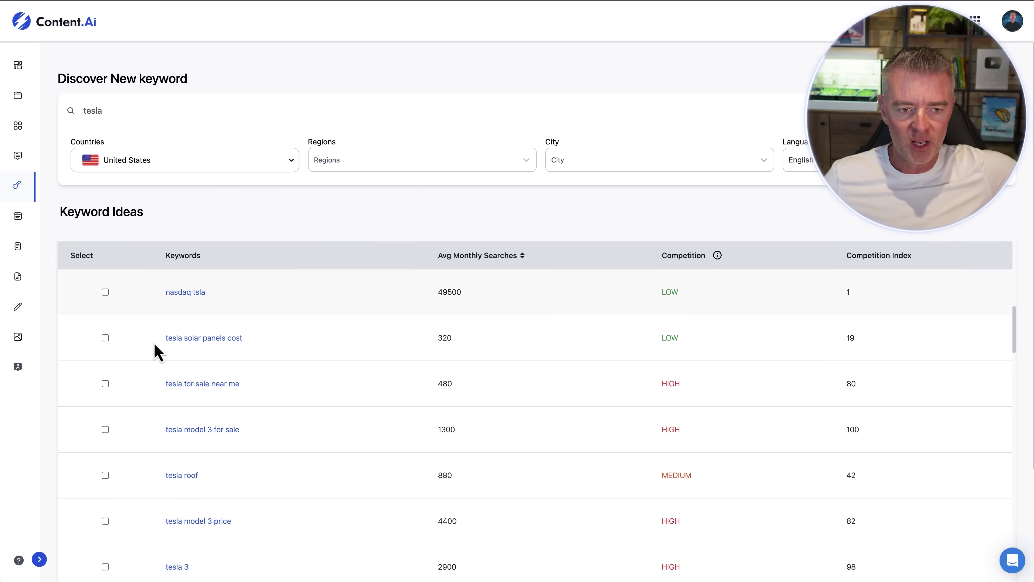
scroll(394, 362, down, 9)
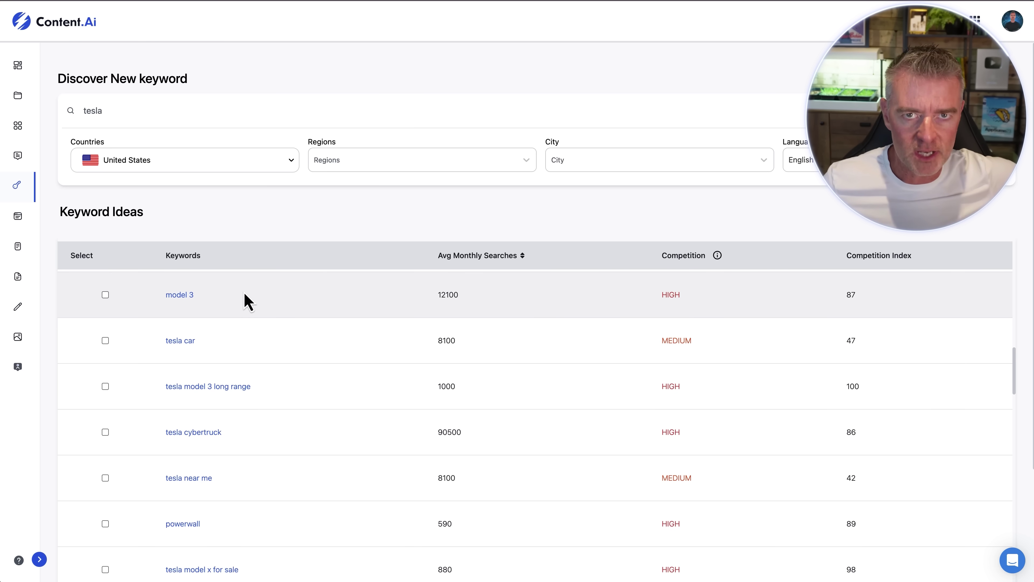
drag(648, 298, 696, 296)
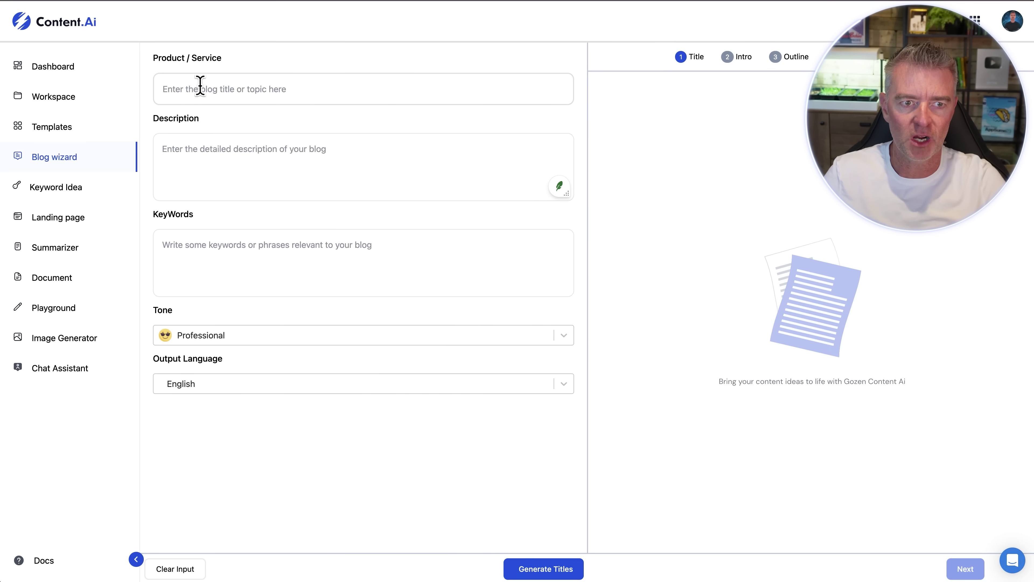
Enter 'Tesla Cybertruck' as product, write the beginner's guide description, and paste four Cybertruck keywords
click(214, 89)
text(Tesla Cybertruck)
click(281, 179)
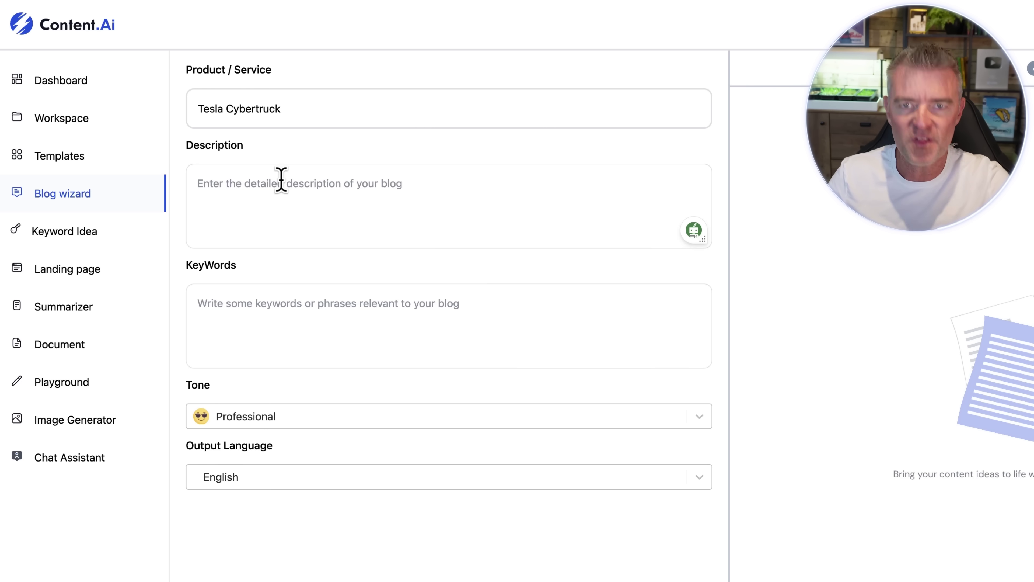
text(Can you create a beginners guide to the Tesla cyber truck?.)
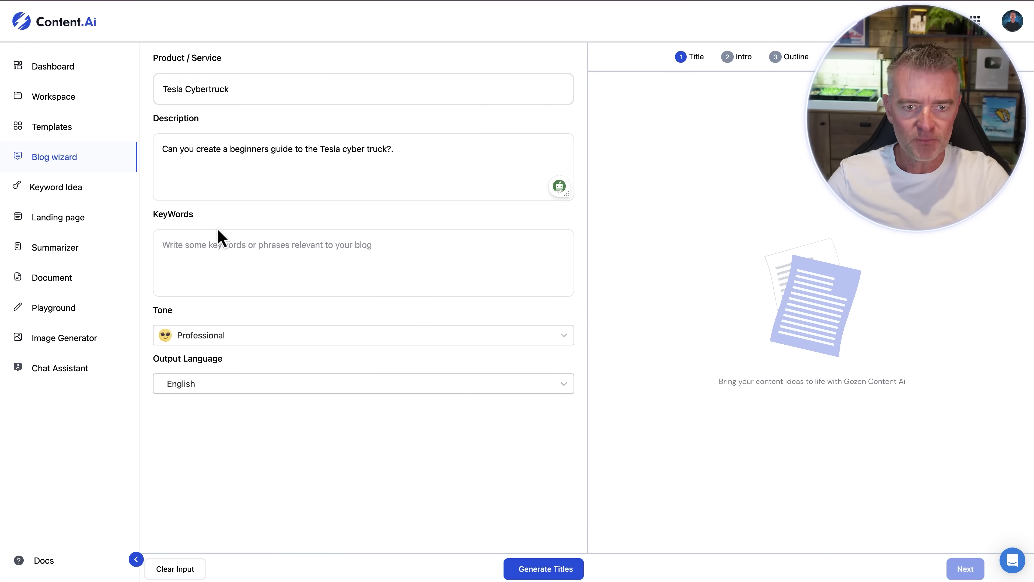
click(393, 158)
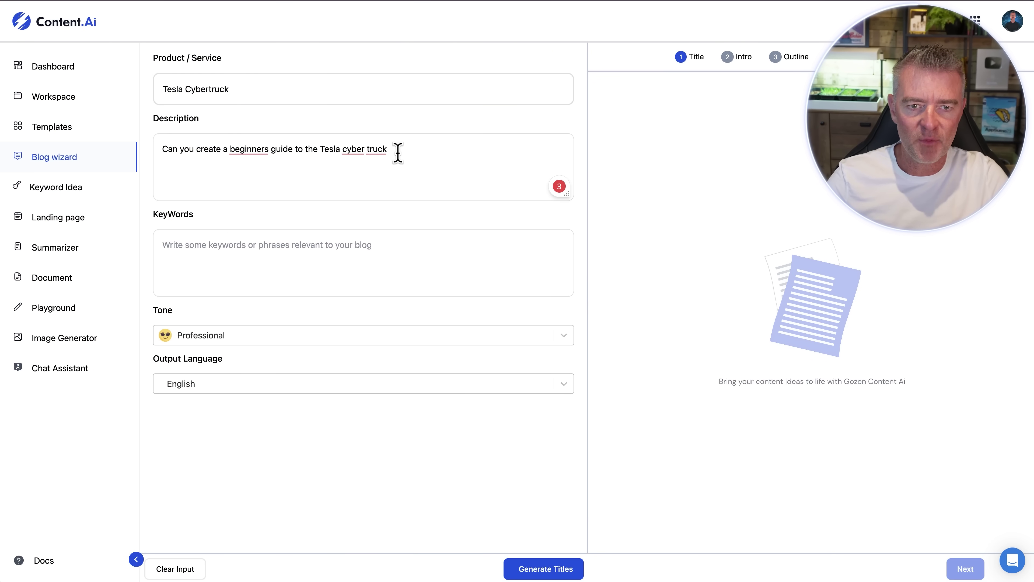
click(236, 256)
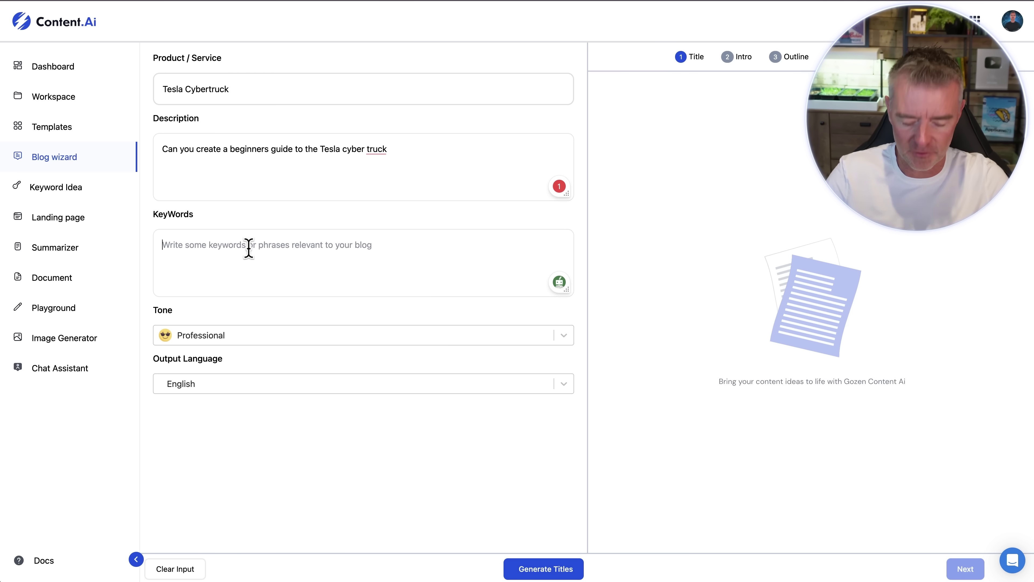
text(tesla cybertruck battery size tesla cybertruck acceleration tesla cybertruck 0-60 tesla cybertruck design)
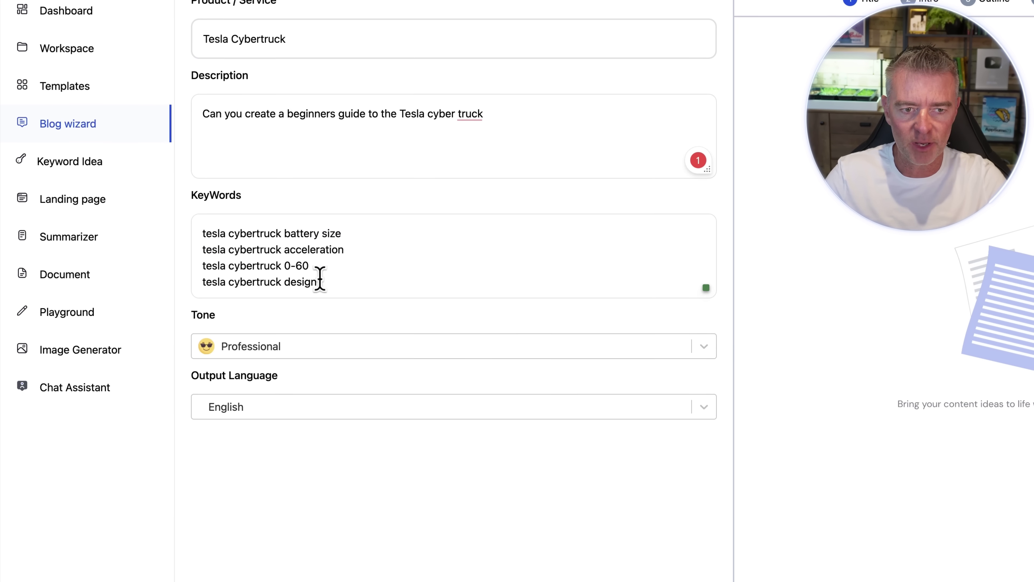
Set the tone to Casual and keep English as the output language
click(266, 359)
click(266, 436)
click(311, 290)
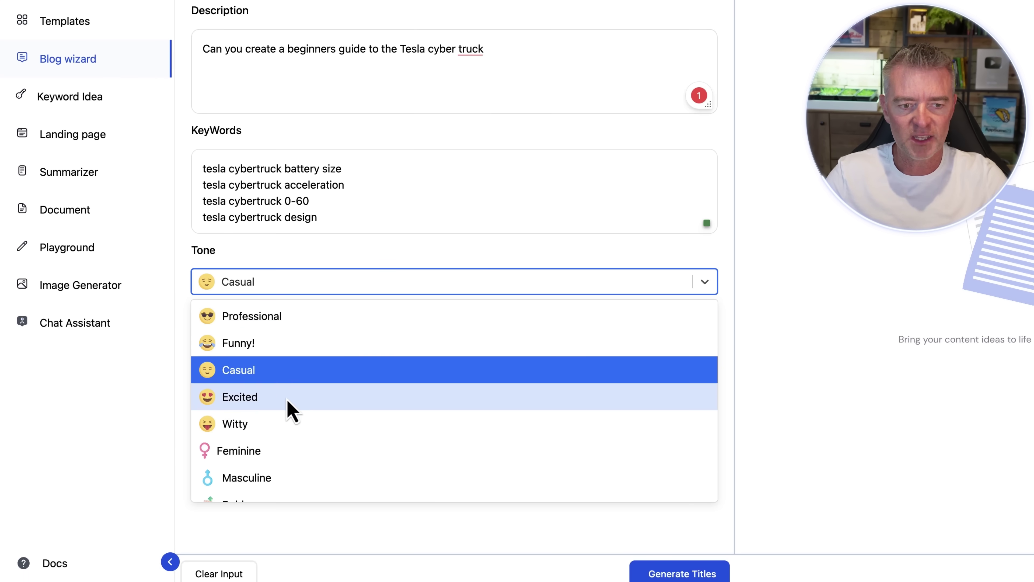
scroll(288, 432, down, 3)
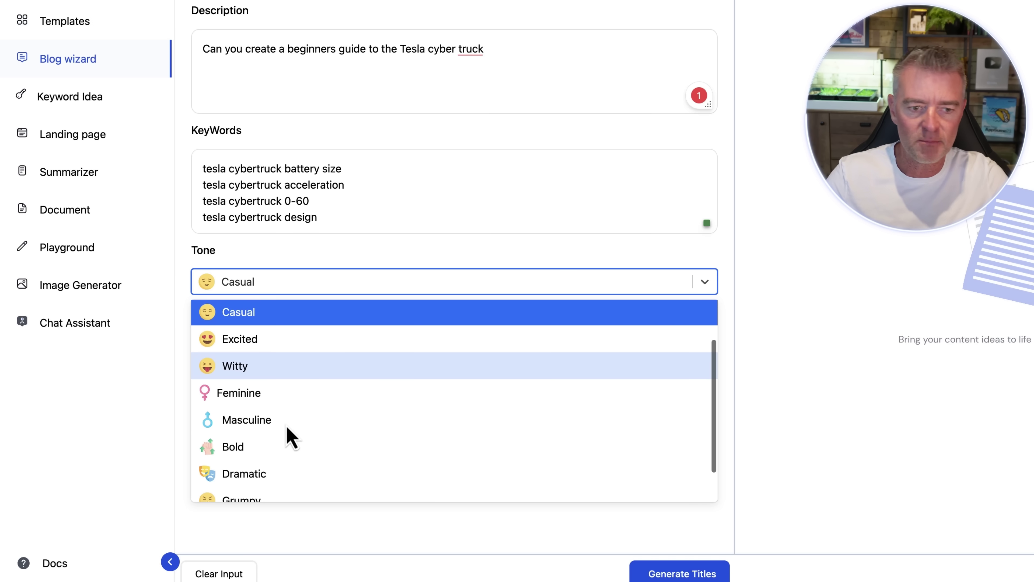
scroll(289, 435, up, 1)
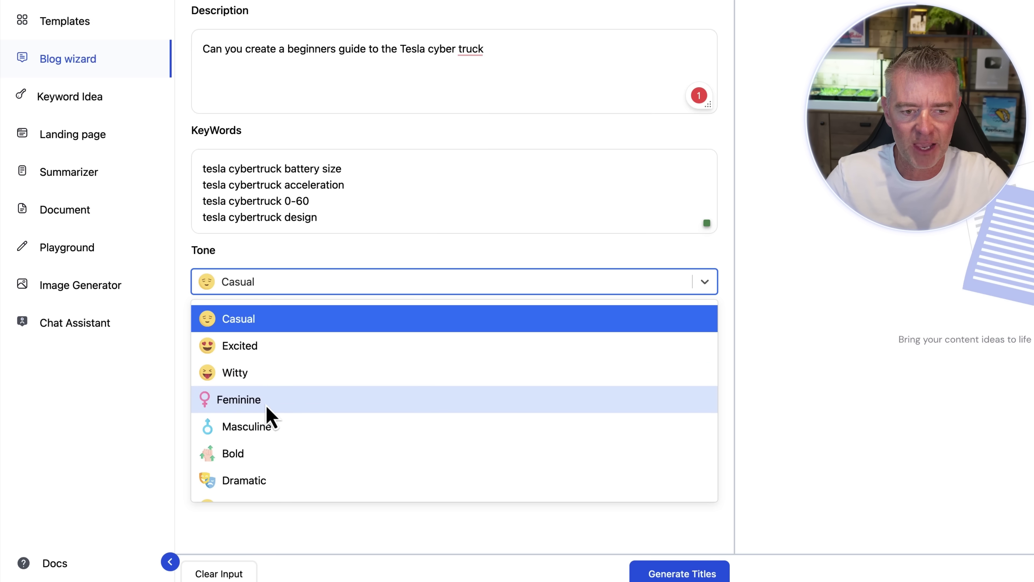
click(608, 200)
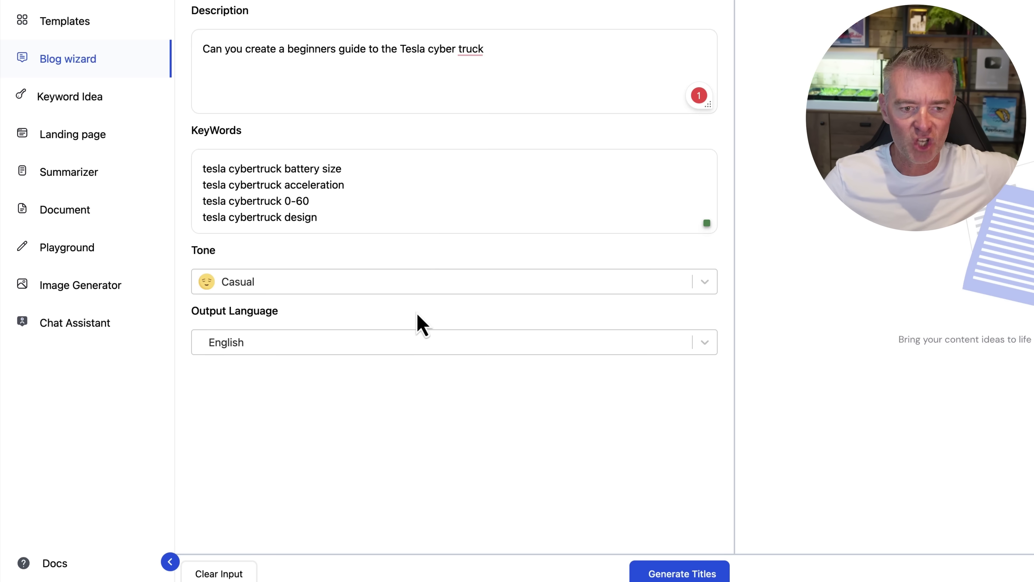
click(264, 345)
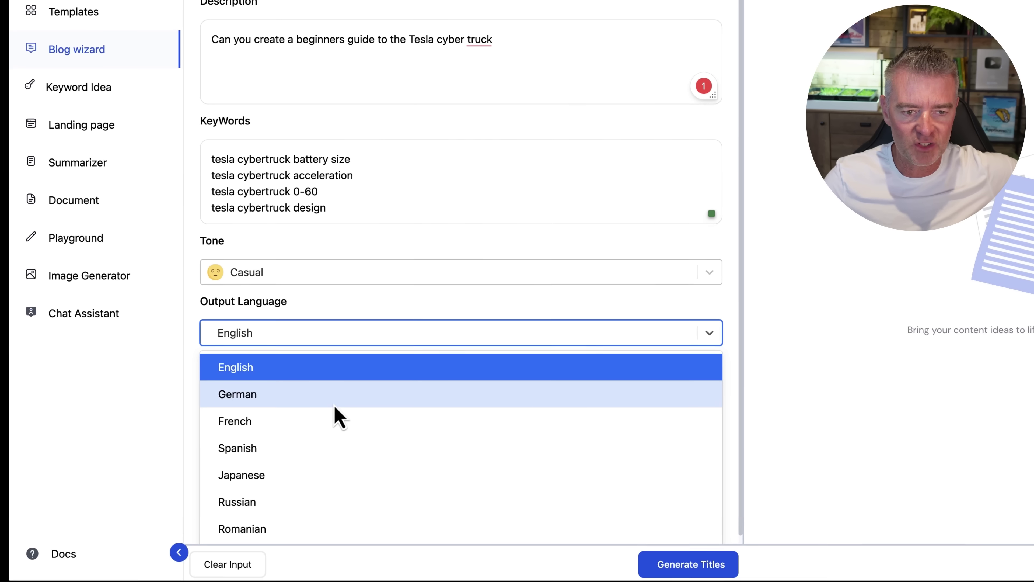
scroll(335, 419, down, 5)
scroll(331, 406, down, 5)
scroll(331, 407, up, 10)
click(266, 371)
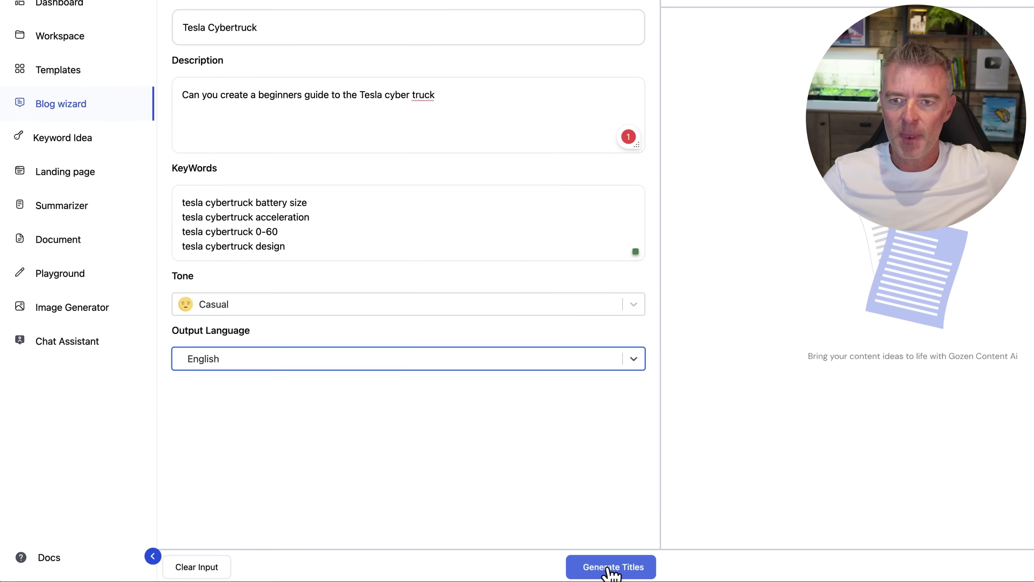
Generate the Cybertruck title options, a casual introduction, and the six-section outline
click(609, 568)
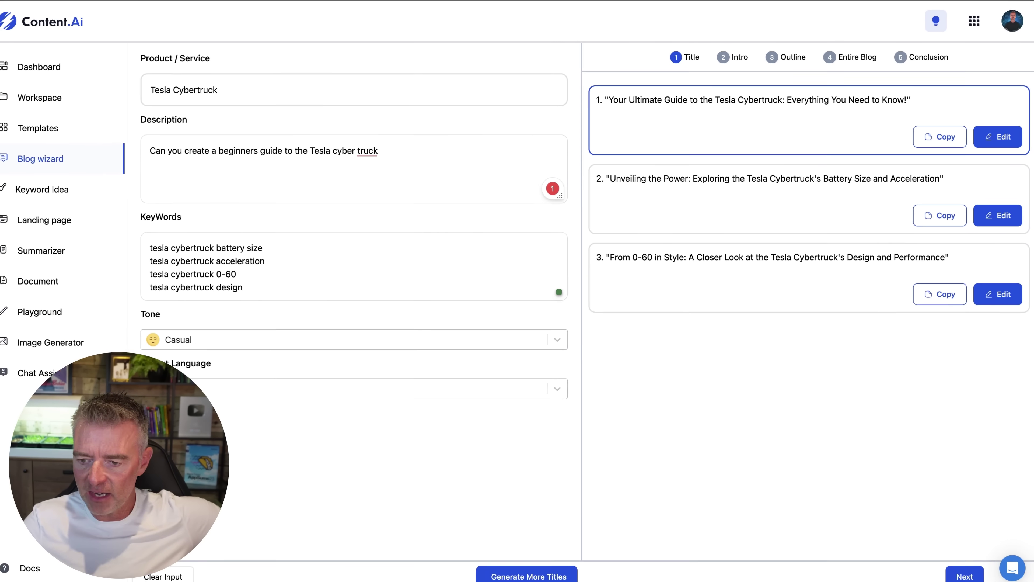
click(963, 574)
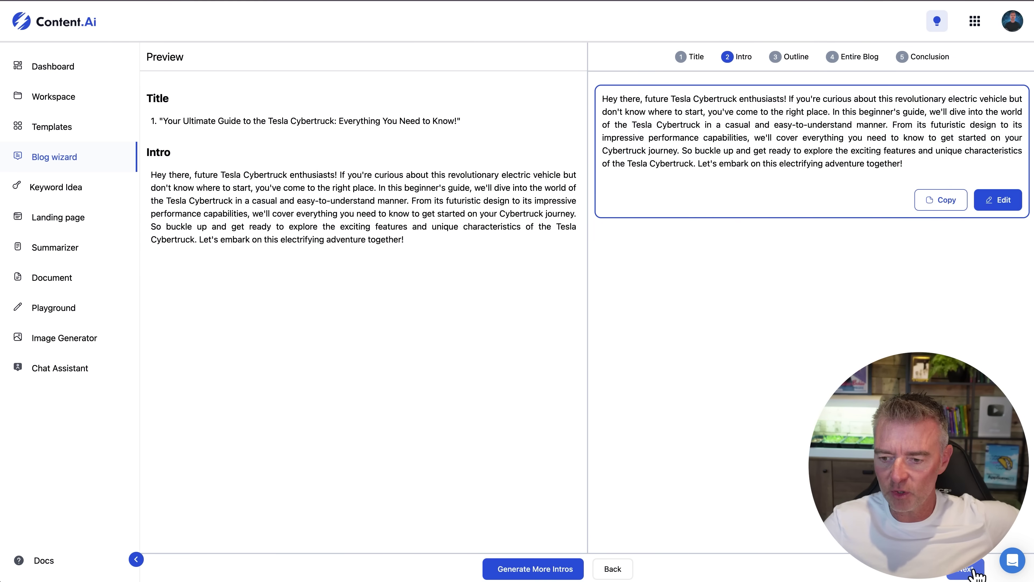
click(973, 572)
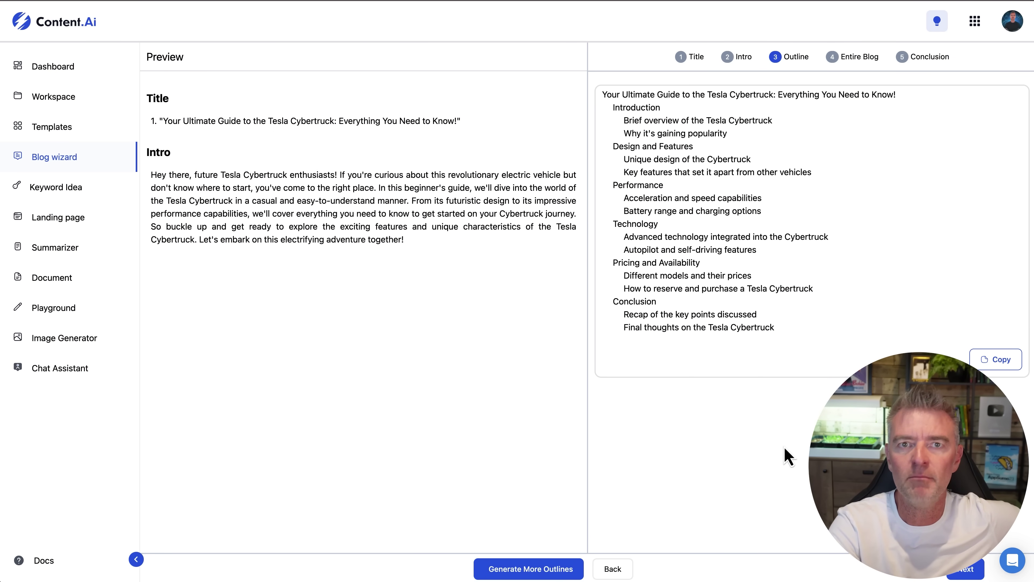
Tick the title, Introduction, Design and Features, and Performance outline points
mouse_move(773, 121)
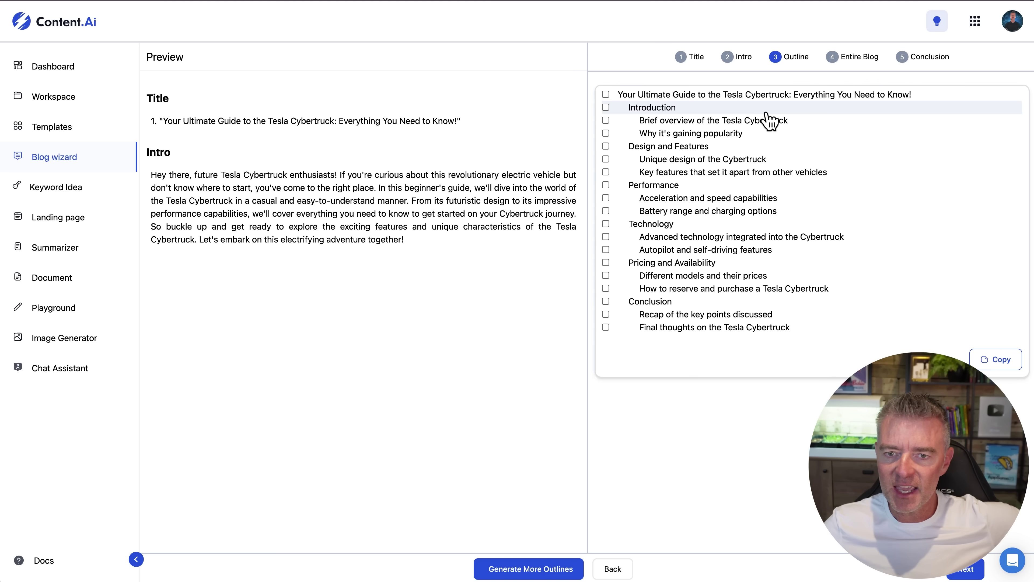
click(606, 95)
click(606, 108)
click(605, 120)
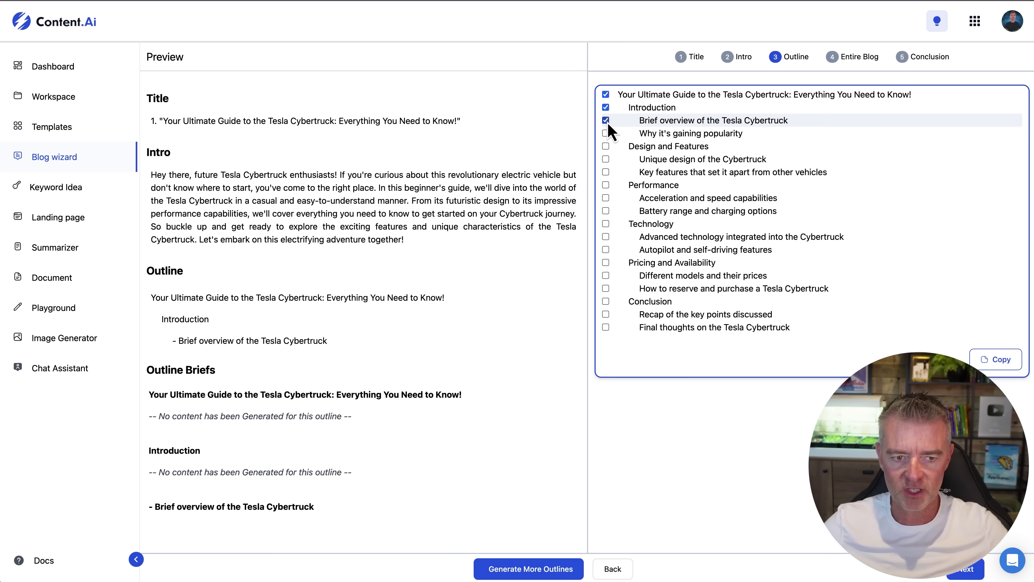
click(606, 134)
click(606, 147)
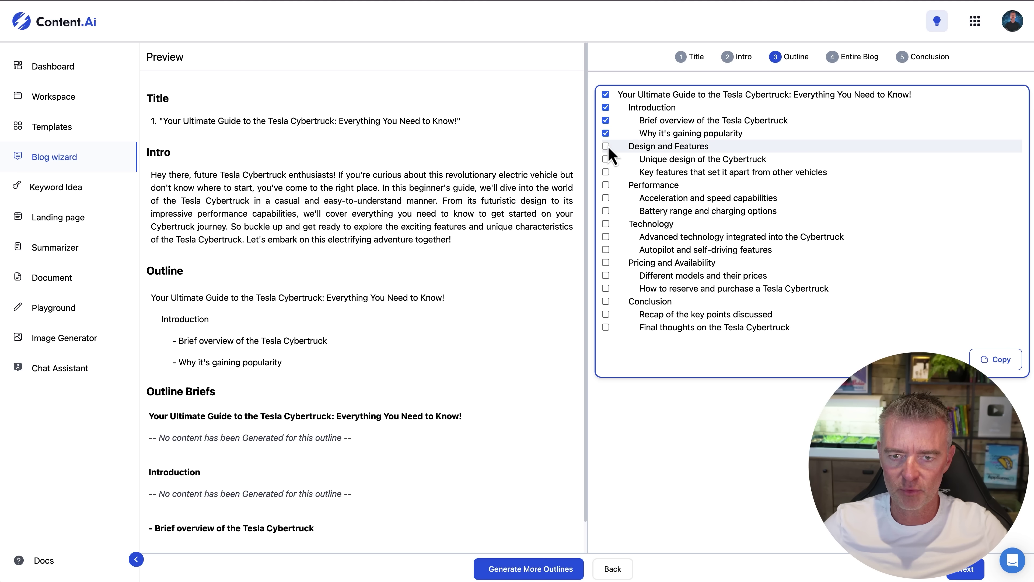
click(606, 159)
click(606, 172)
click(606, 185)
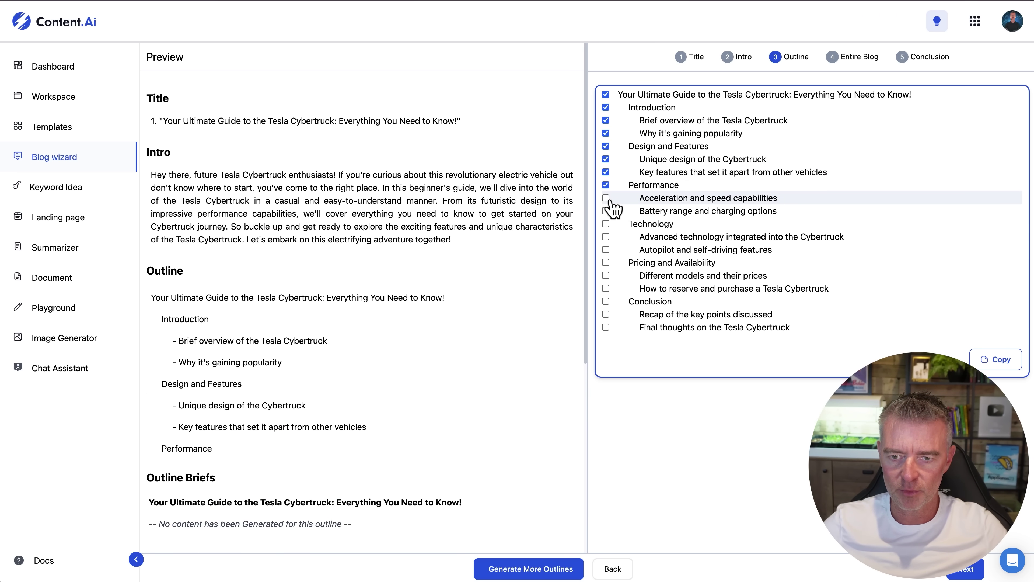
click(606, 198)
click(606, 211)
Tick the Technology, Pricing and Availability, Recap and Final thoughts points, then advance to Entire Blog
click(606, 223)
click(606, 237)
click(605, 250)
click(606, 263)
click(605, 275)
click(605, 288)
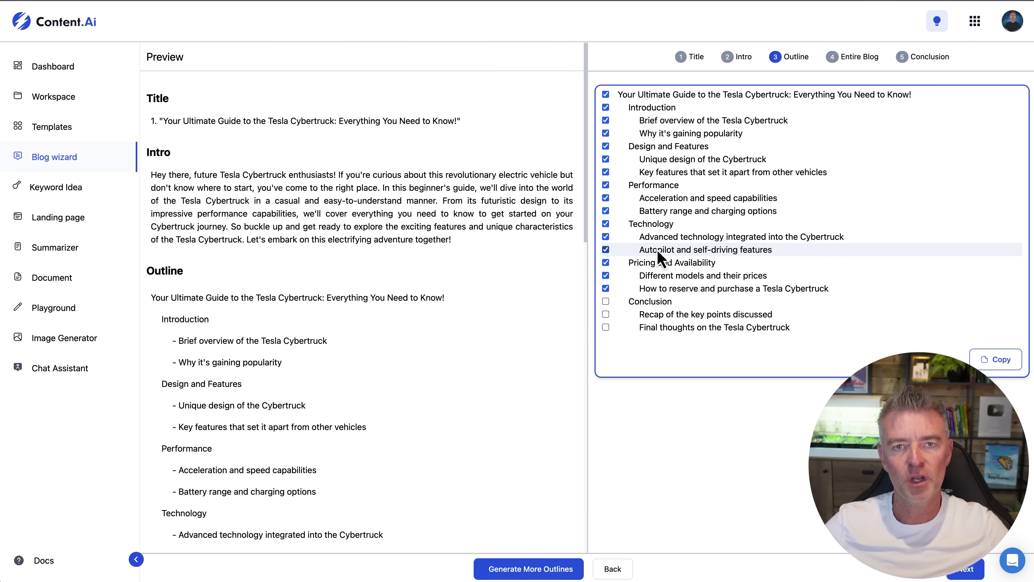
click(606, 314)
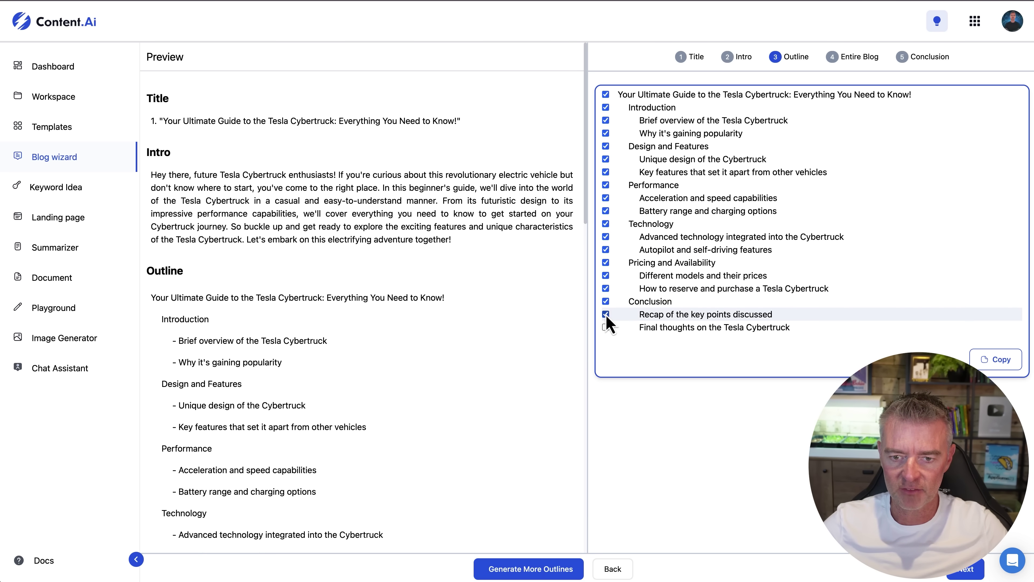
click(606, 327)
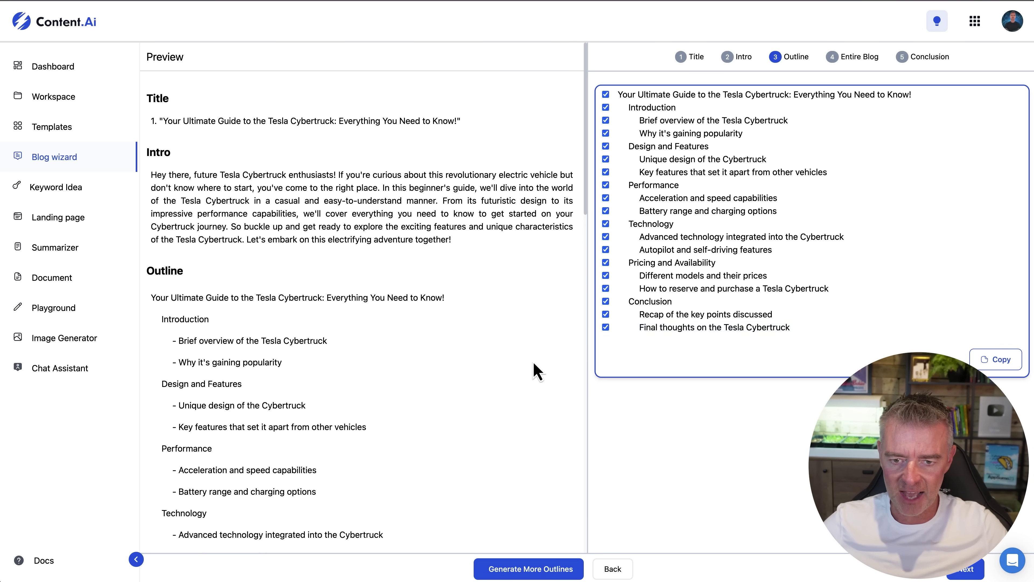
scroll(504, 364, down, 3)
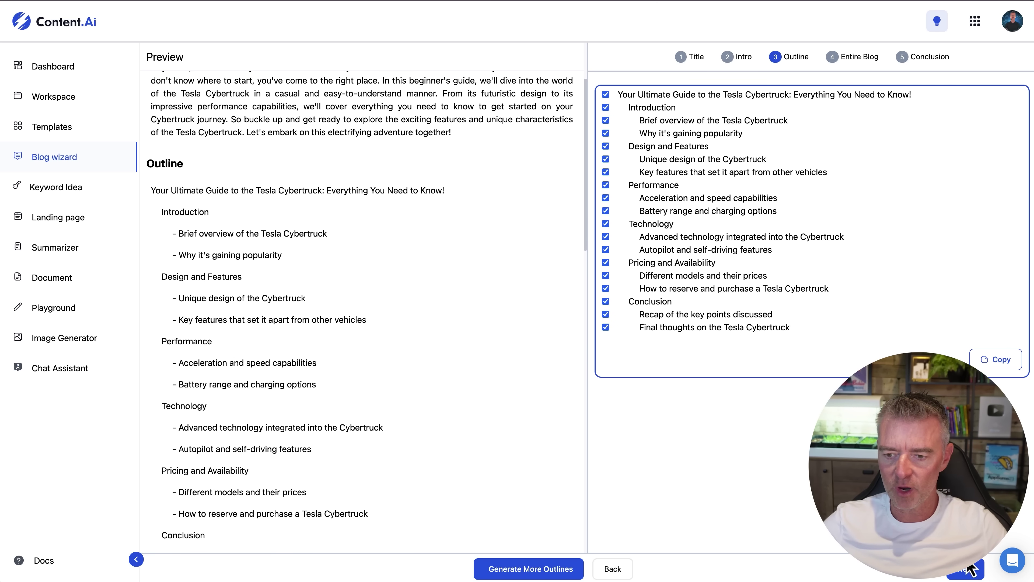
click(970, 572)
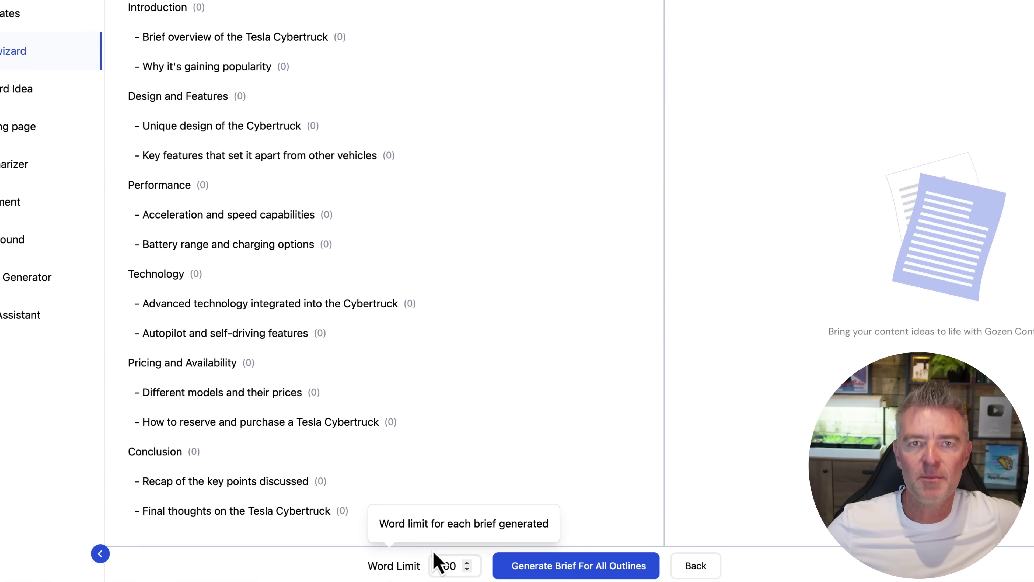
Raise the brief word limit from 100 to 150 and generate briefs for all outline sections
click(467, 562)
click(466, 561)
click(466, 562)
click(467, 561)
click(467, 562)
click(467, 561)
click(467, 562)
click(467, 562)
click(467, 562)
click(467, 562)
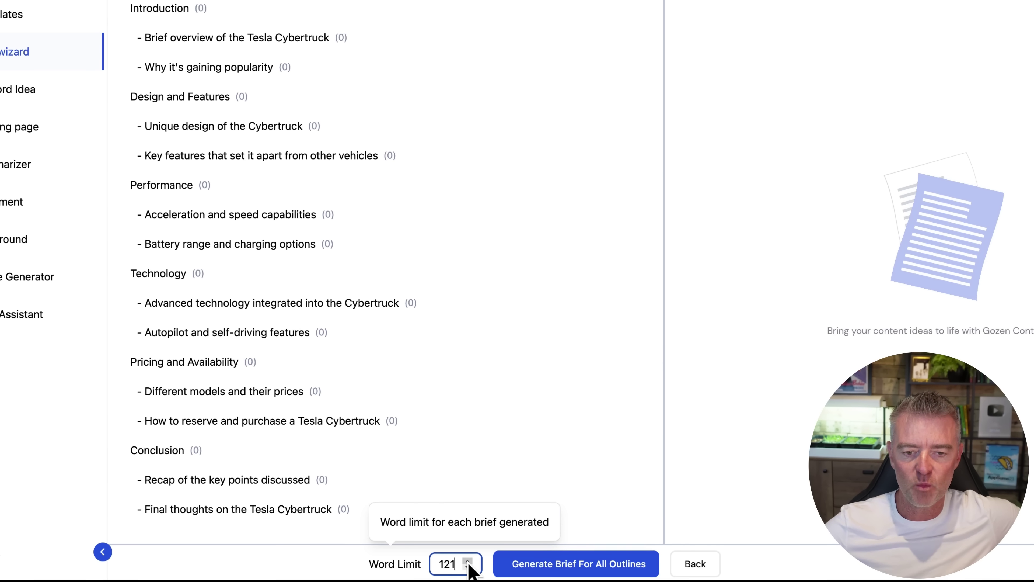
click(467, 562)
click(467, 561)
click(467, 562)
click(467, 562)
click(467, 561)
click(467, 561)
click(467, 562)
click(467, 561)
click(467, 562)
click(467, 562)
click(467, 562)
click(467, 561)
click(467, 561)
click(467, 562)
click(467, 562)
click(467, 562)
click(467, 562)
click(466, 561)
click(467, 562)
click(467, 562)
click(467, 562)
click(467, 561)
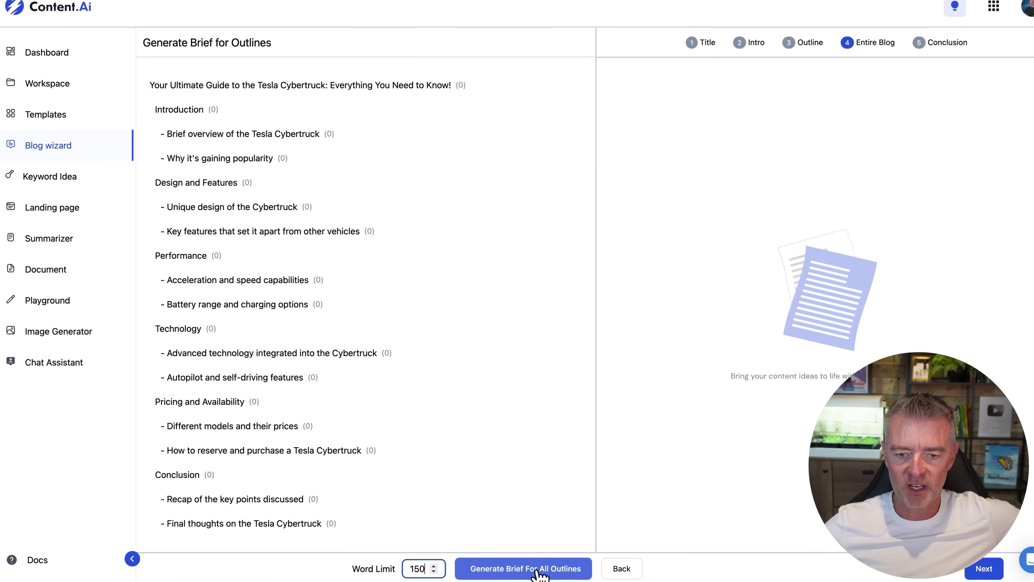
click(537, 571)
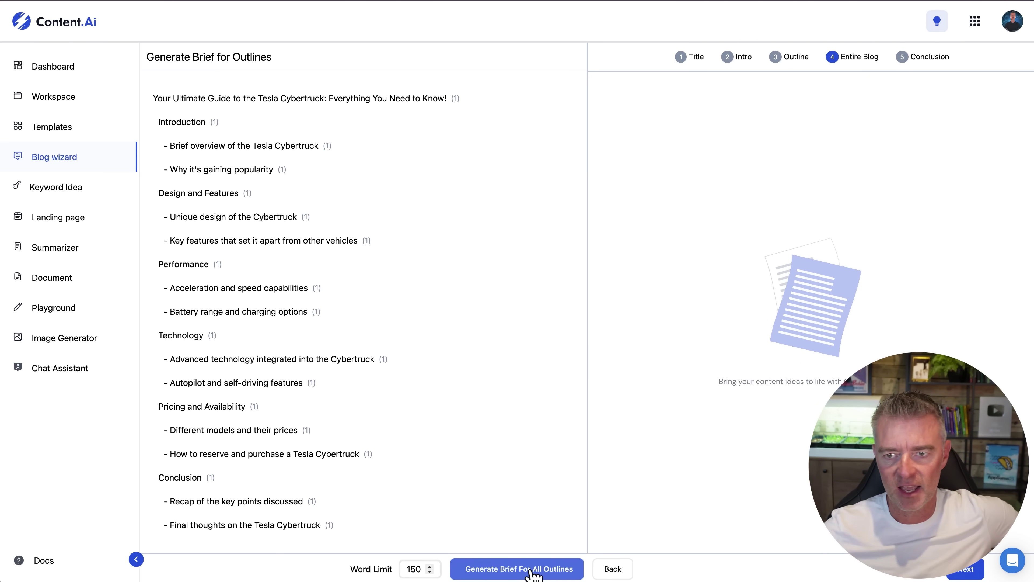
Generate the conclusion and scroll through each section's brief in the Preview panel
click(968, 575)
scroll(456, 312, down, 10)
scroll(455, 312, down, 5)
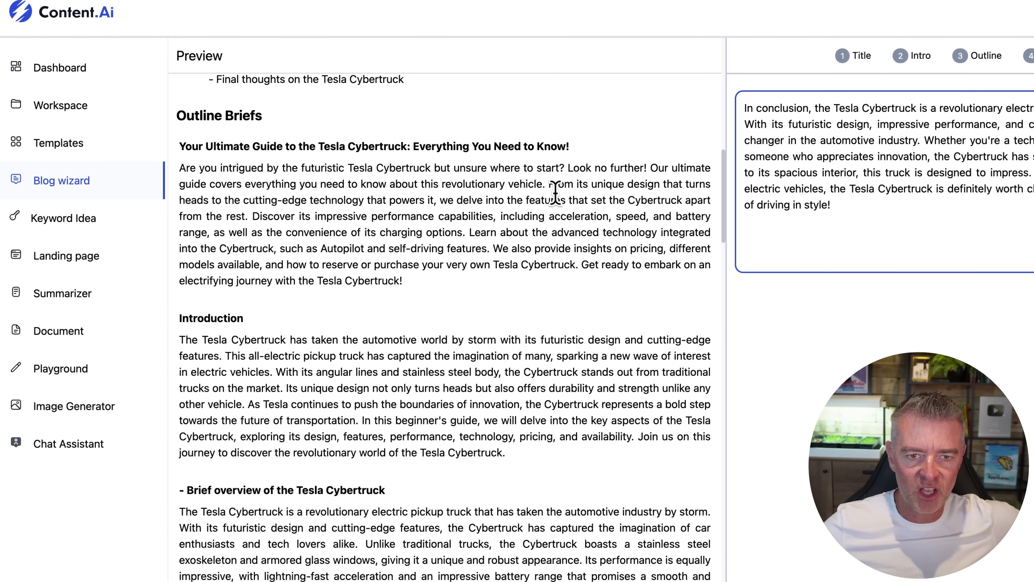
scroll(489, 321, down, 5)
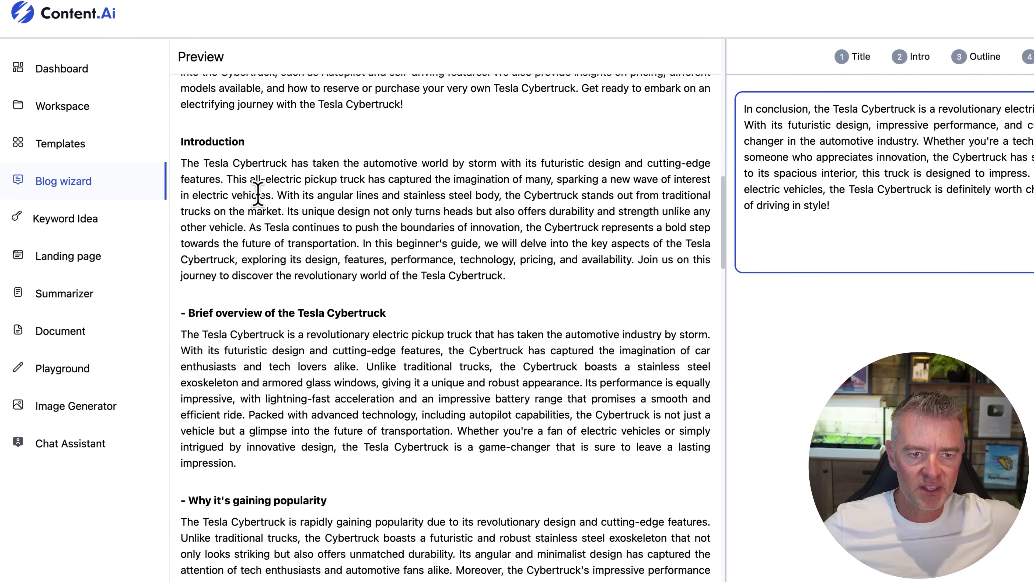
scroll(492, 384, down, 6)
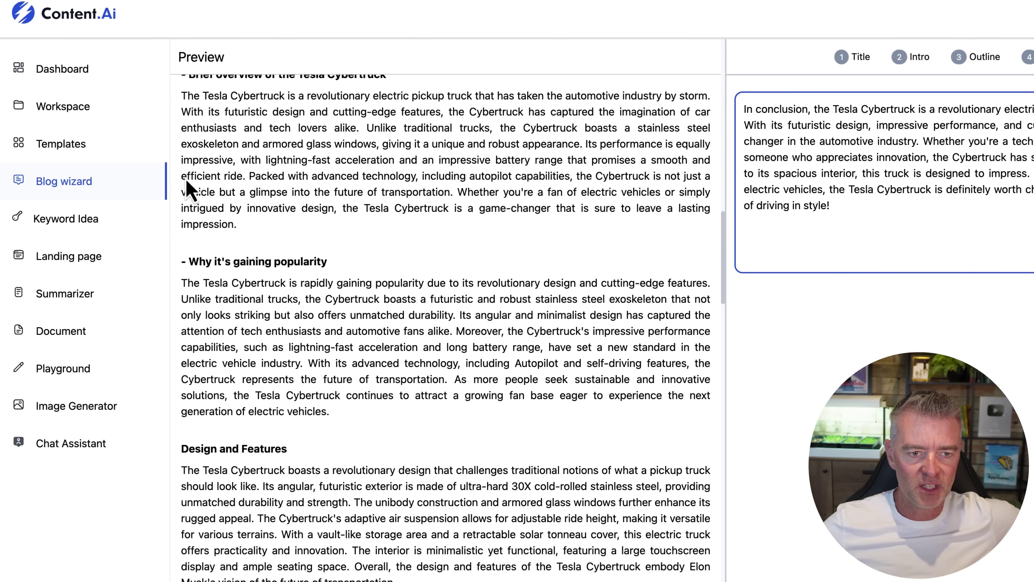
scroll(407, 300, down, 6)
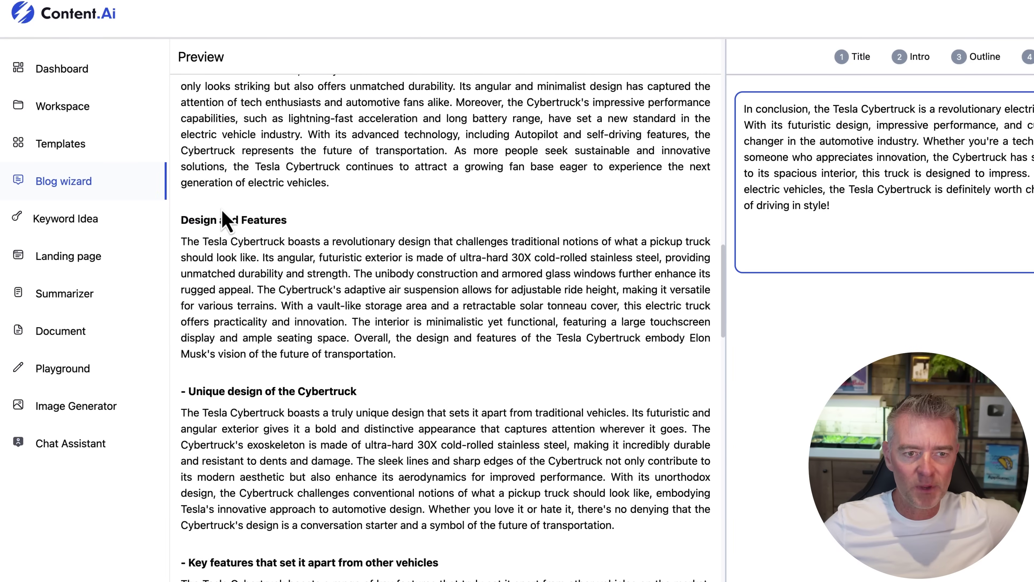
scroll(363, 304, down, 6)
scroll(366, 313, down, 2)
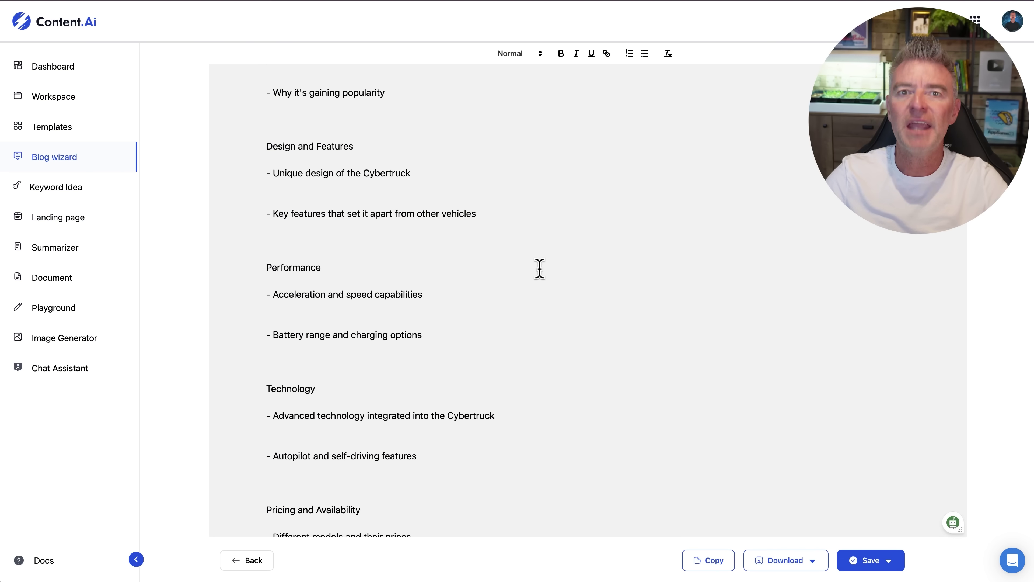
Scroll through the compiled Cybertruck article and select its title line under OUTLINE BRIEF
scroll(539, 269, down, 15)
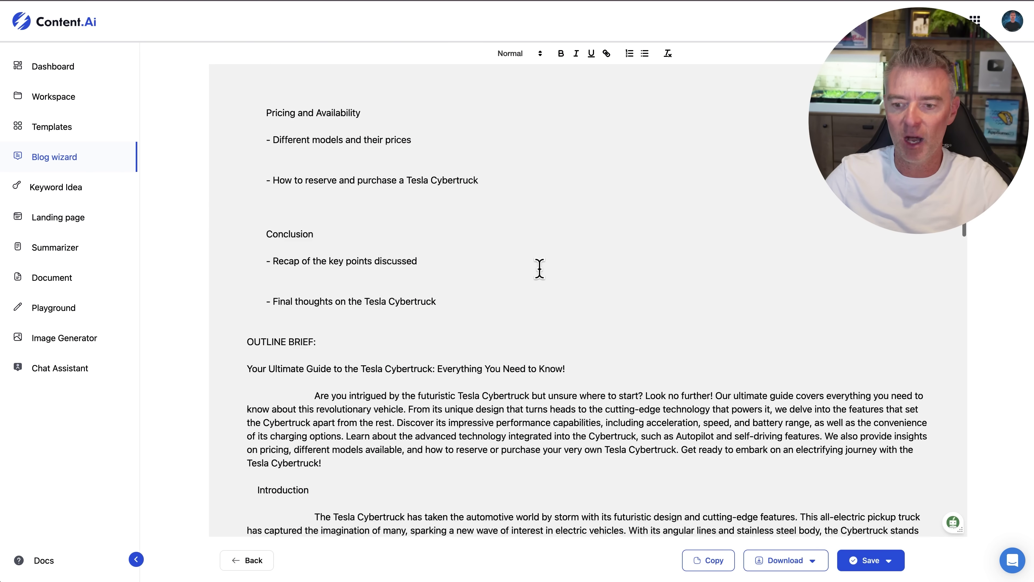
scroll(539, 269, down, 1)
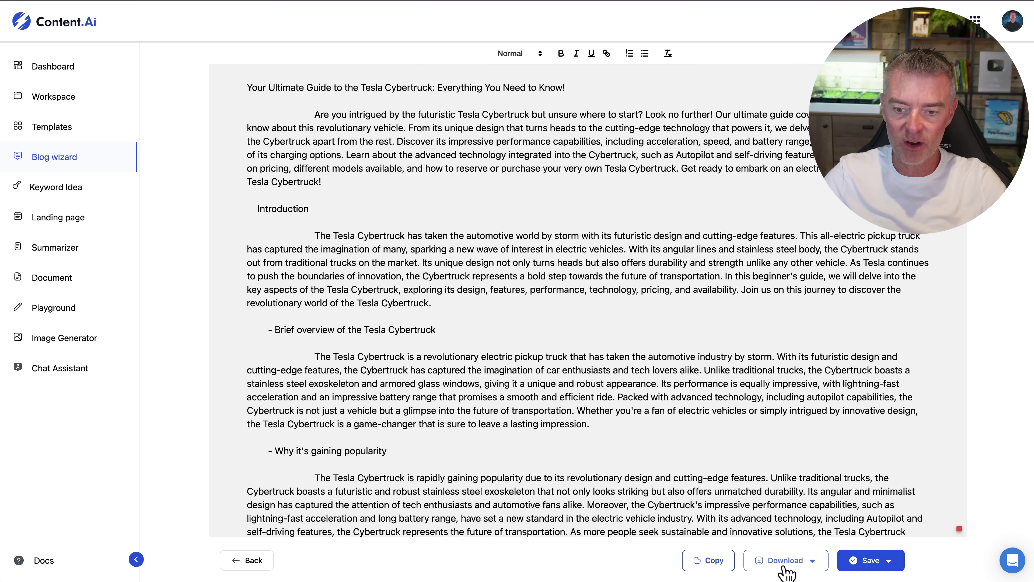
scroll(499, 241, down, 10)
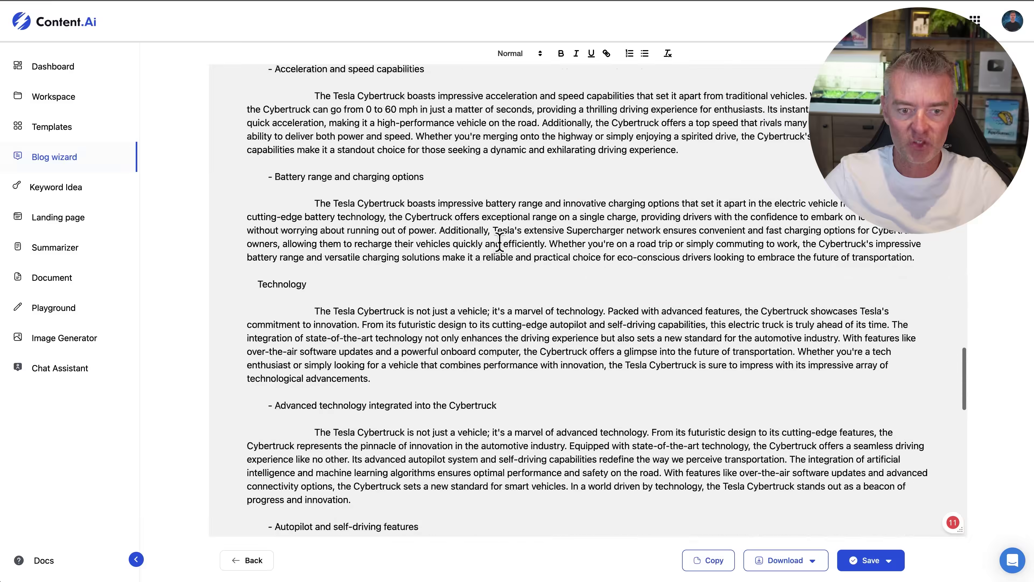
scroll(499, 240, down, 15)
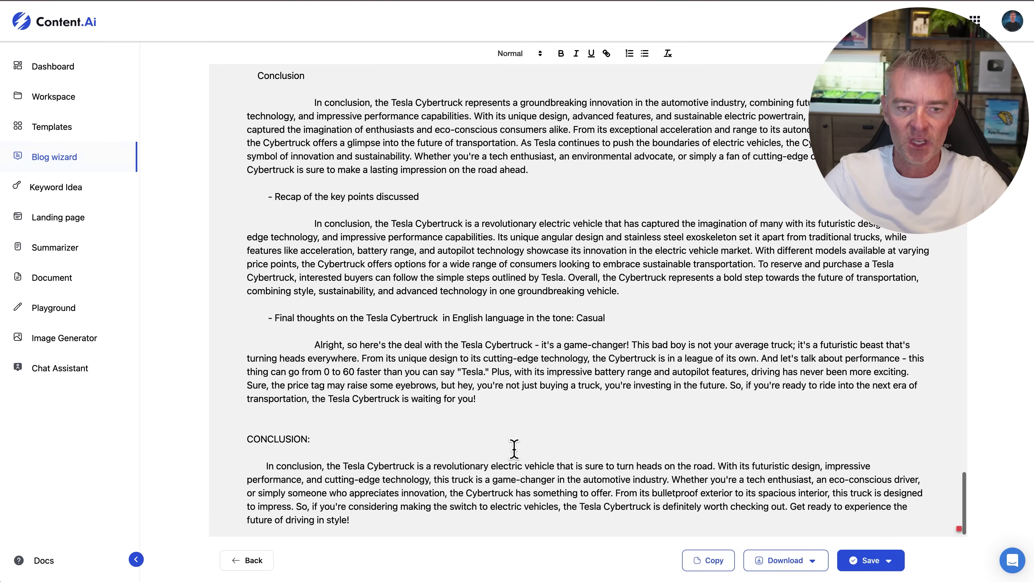
scroll(514, 448, up, 20)
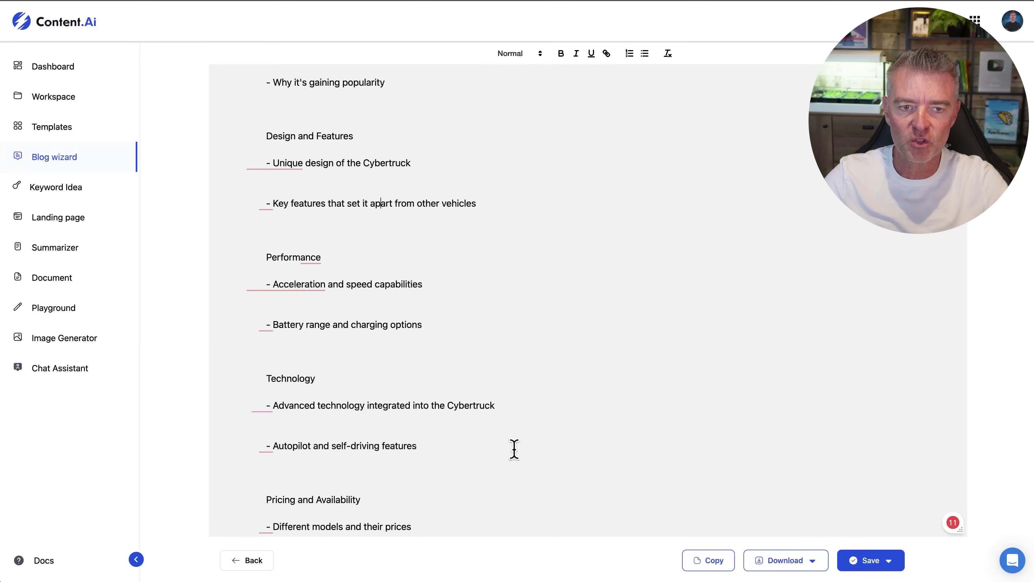
scroll(514, 448, down, 5)
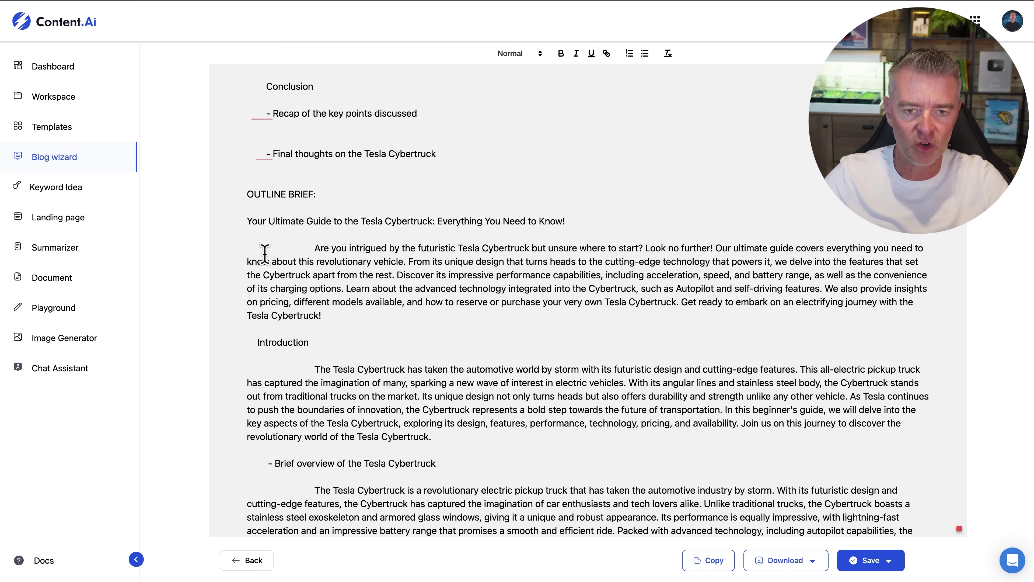
drag(583, 220, 225, 218)
key(ctrl+c)
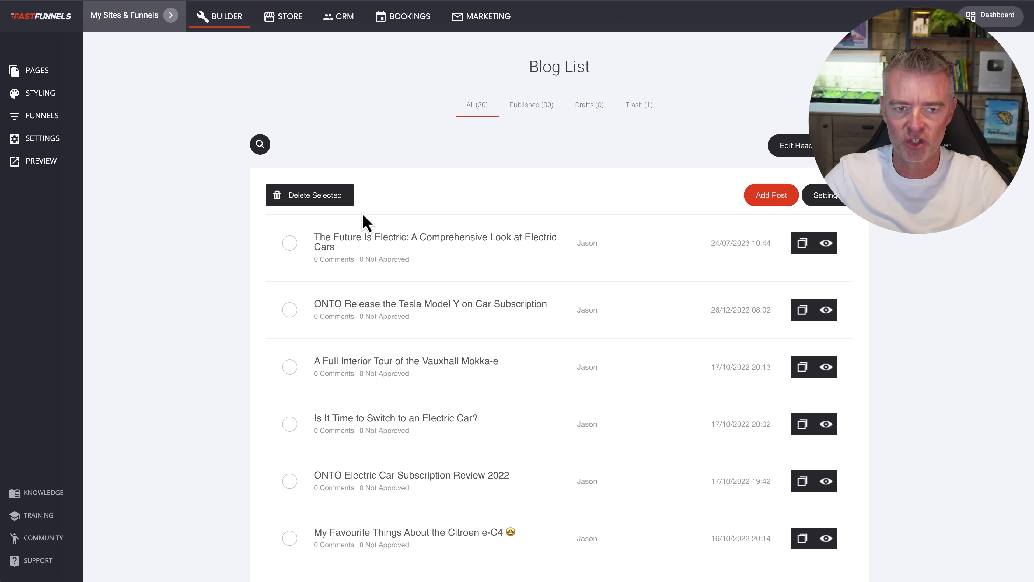
Add a new FastFunnels post and paste the Tesla Cybertruck headline as its title
click(782, 195)
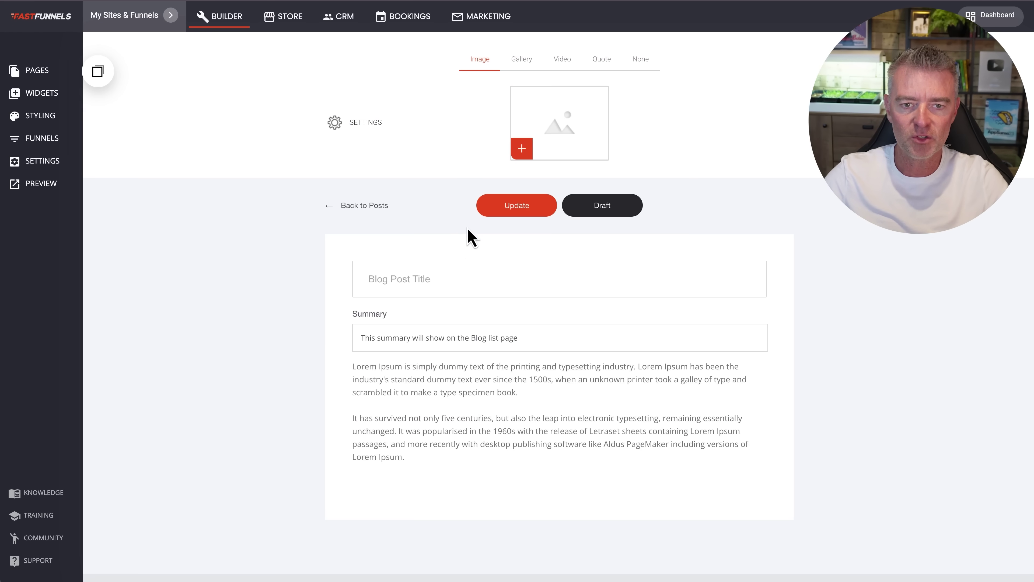
click(399, 279)
key(ctrl+v)
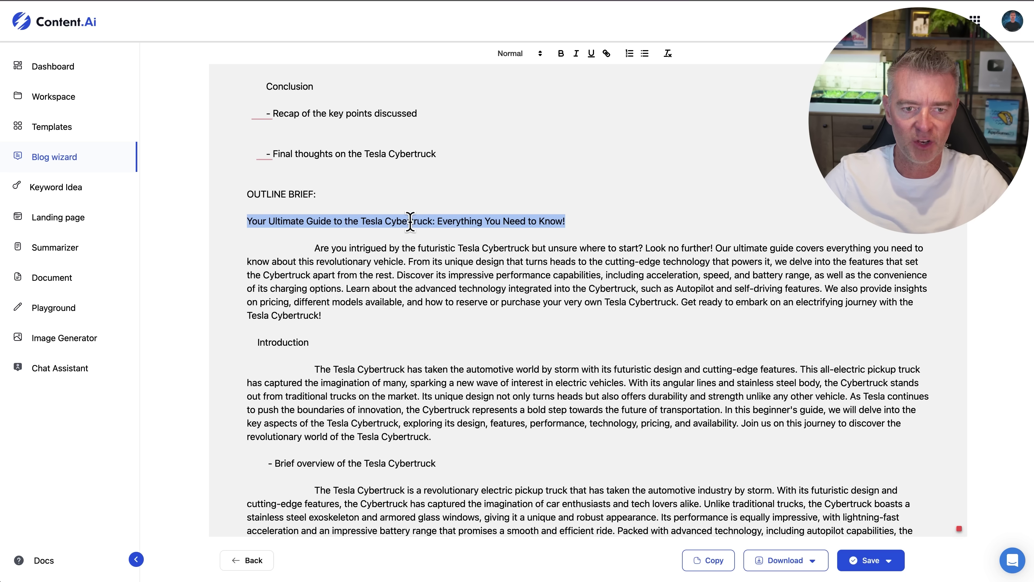
Copy the article body from Content.Ai and paste it over the Lorem Ipsum placeholder
click(386, 236)
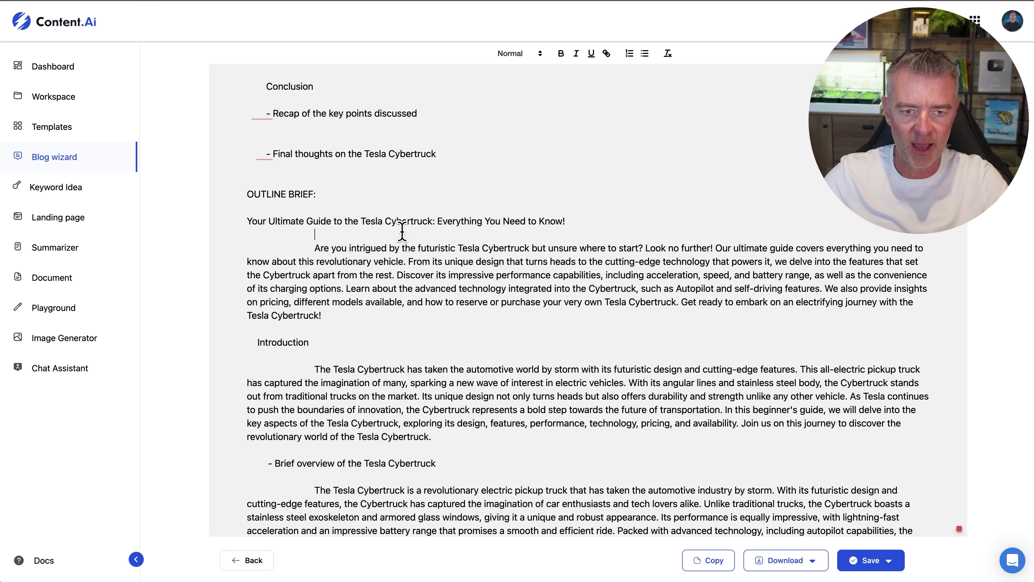
drag(316, 244, 500, 579)
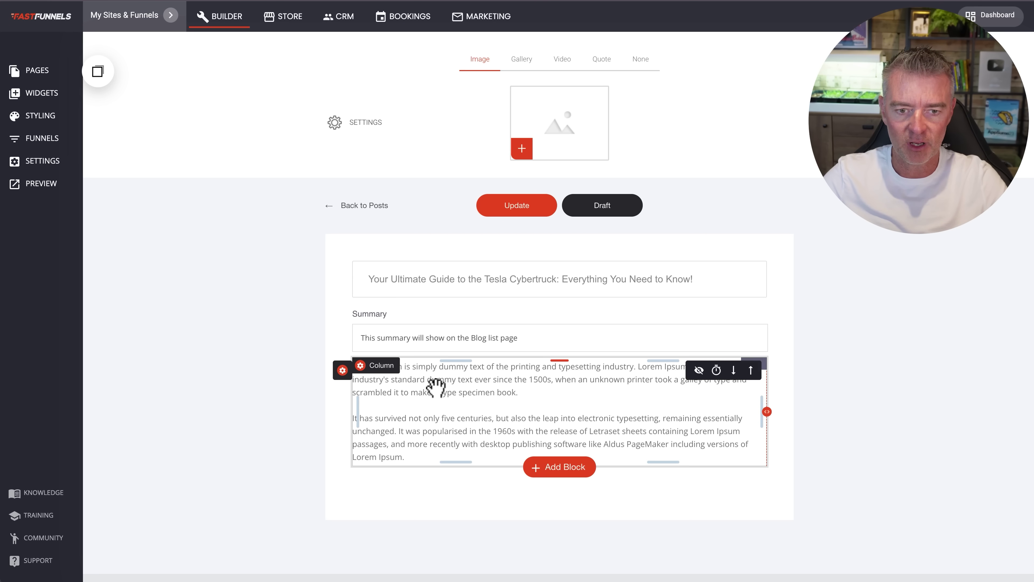
click(433, 386)
key(ctrl+a)
key(ctrl+v)
Restyle the 'Why it's gaining popularity' subheading as Header 2
scroll(527, 474, down, 10)
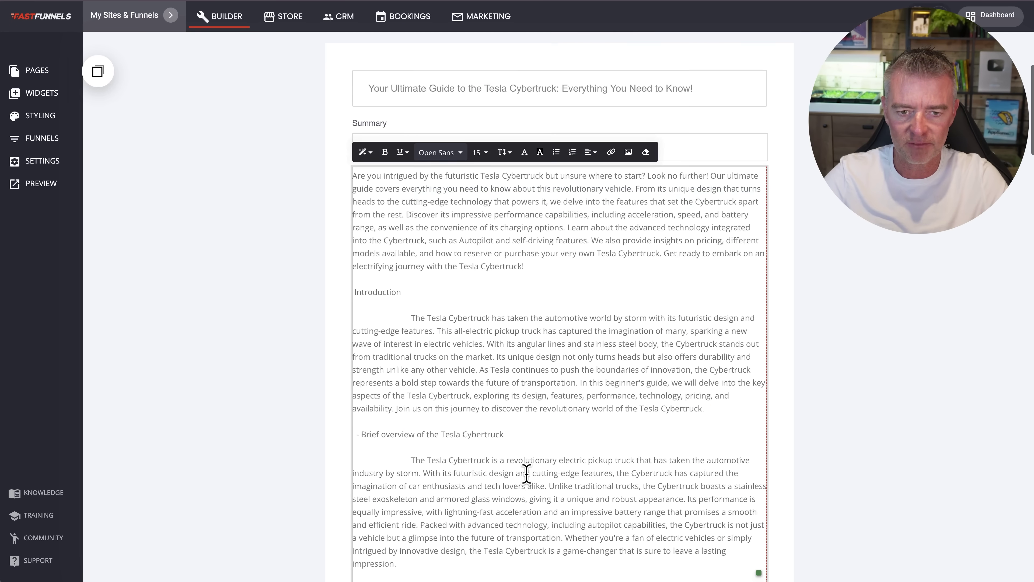
drag(468, 220, 337, 233)
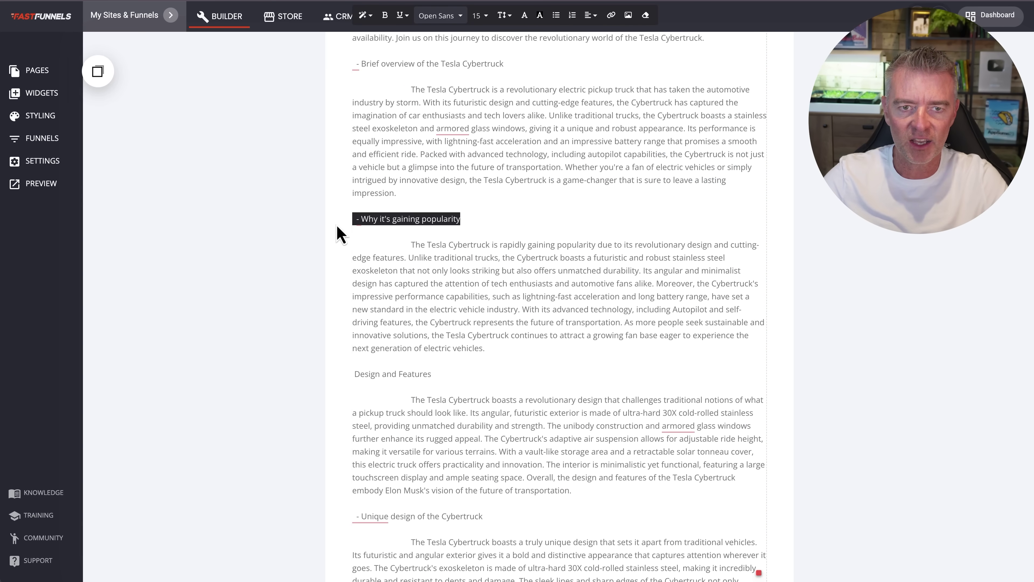
click(364, 15)
click(407, 127)
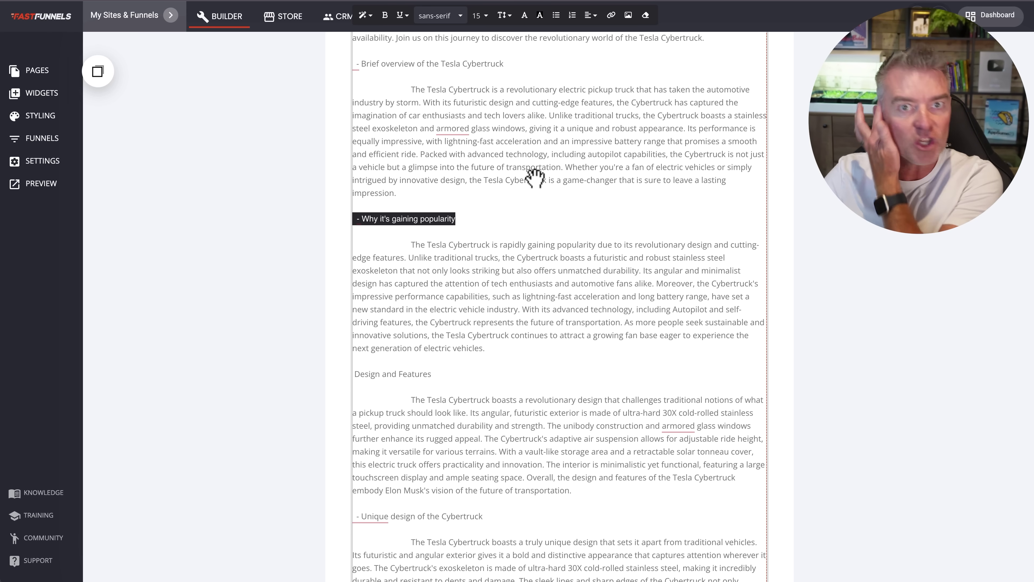
Scroll down through the rest of the pasted blog post
scroll(557, 224, up, 10)
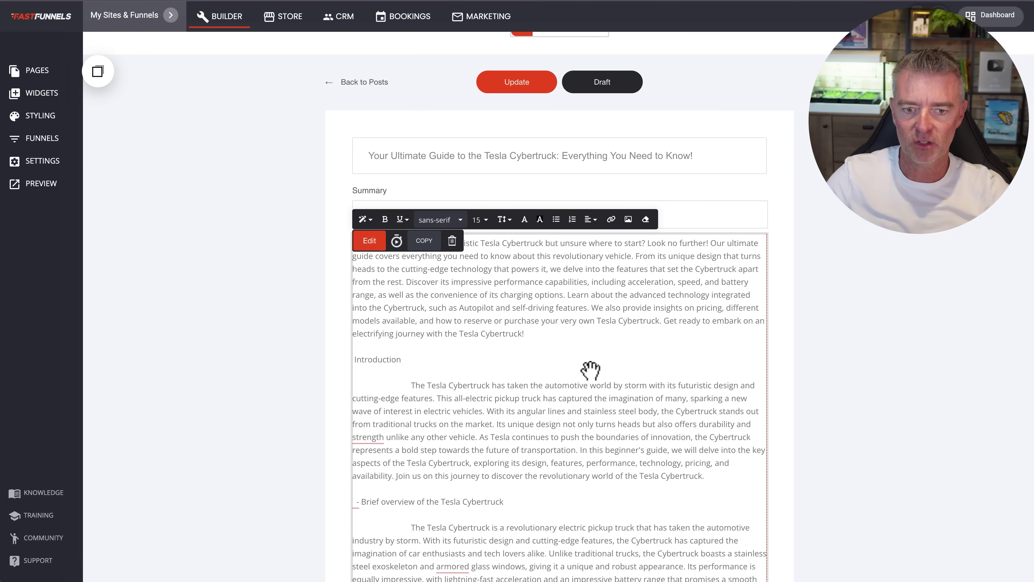
scroll(590, 369, down, 4)
scroll(575, 387, down, 10)
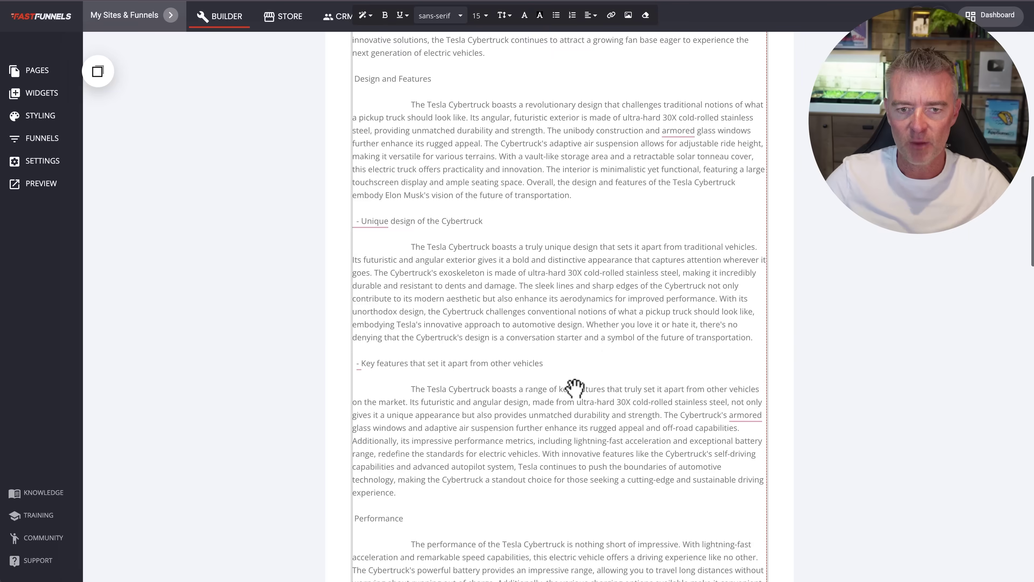
scroll(575, 387, down, 10)
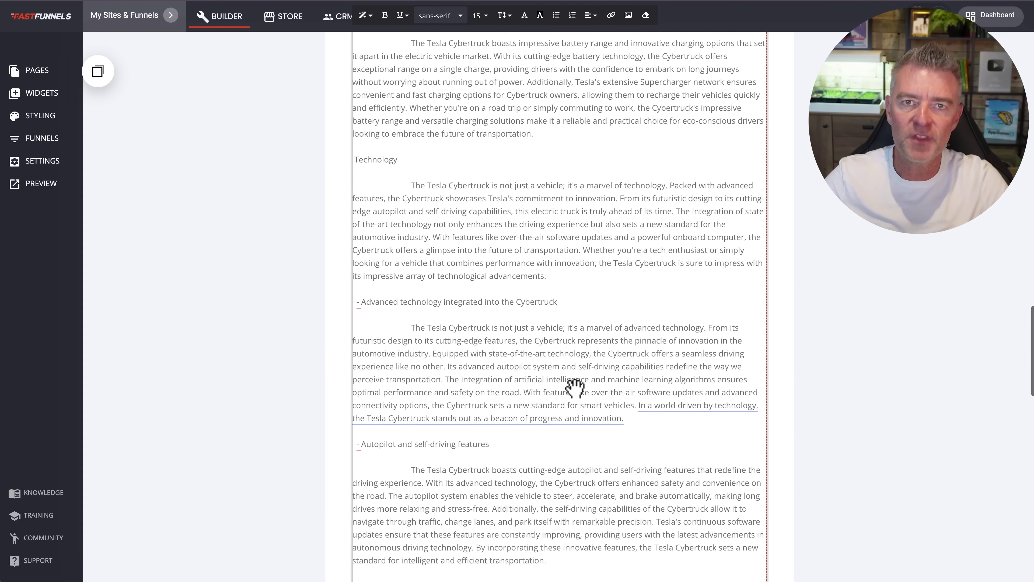
scroll(575, 387, down, 10)
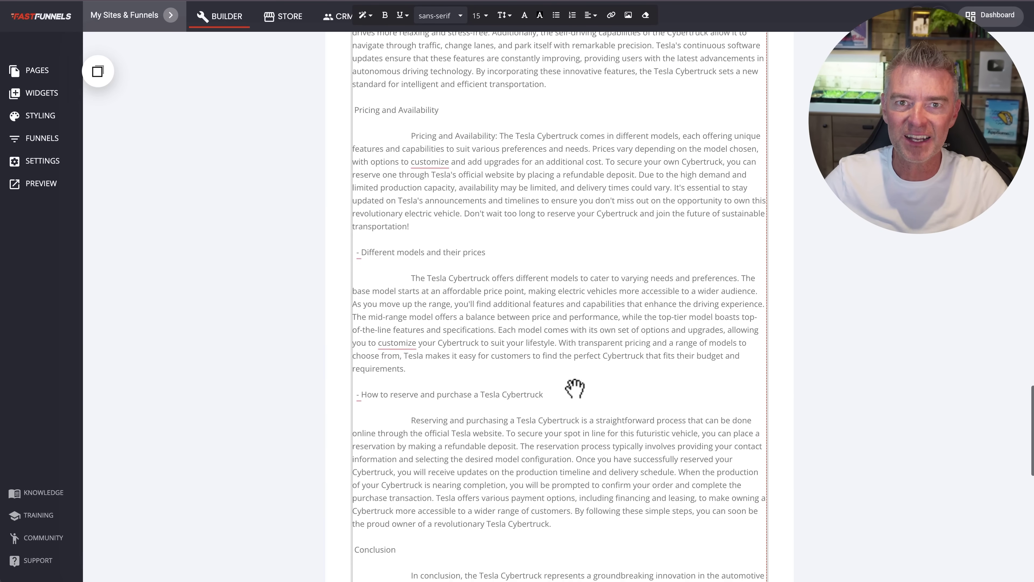
scroll(575, 388, down, 5)
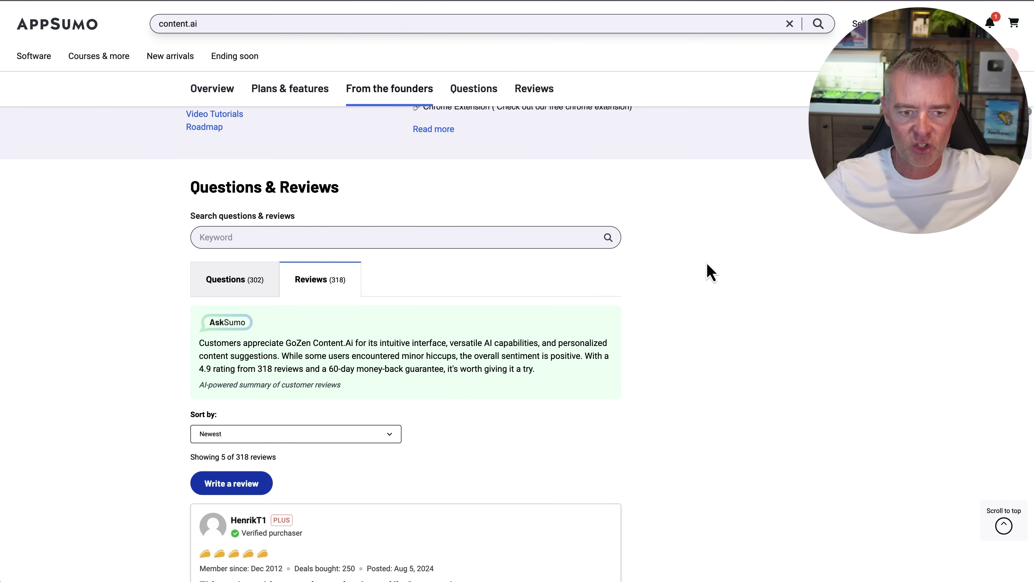
Highlight the AskSumo review summary, then go to the Plans & features section
scroll(709, 270, down, 3)
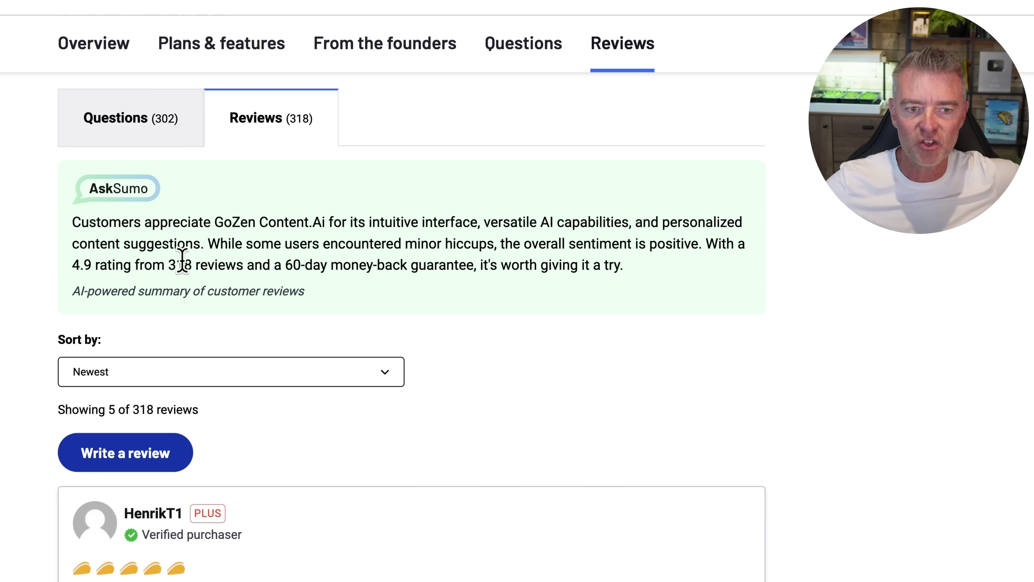
drag(175, 264, 454, 267)
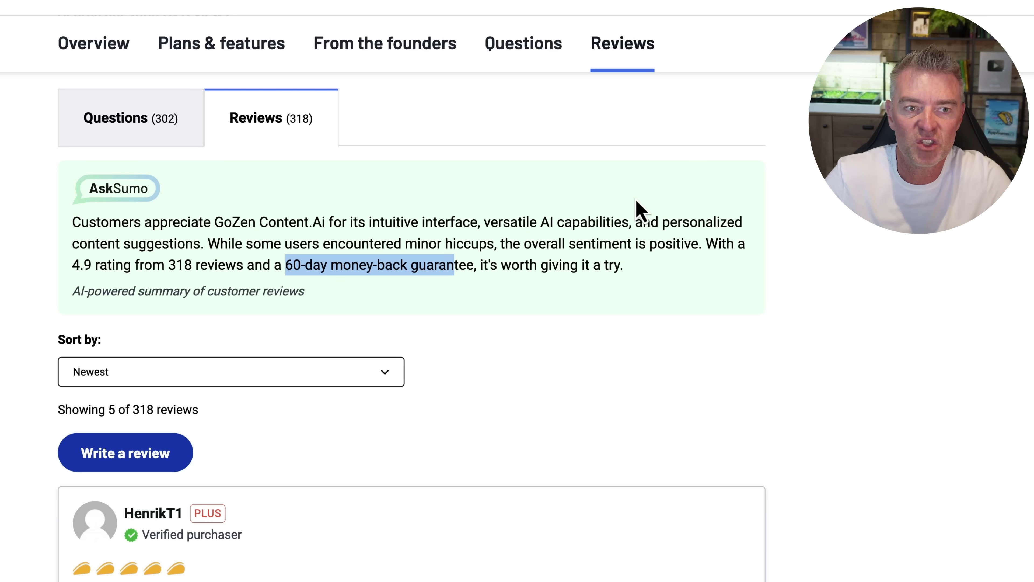
click(222, 43)
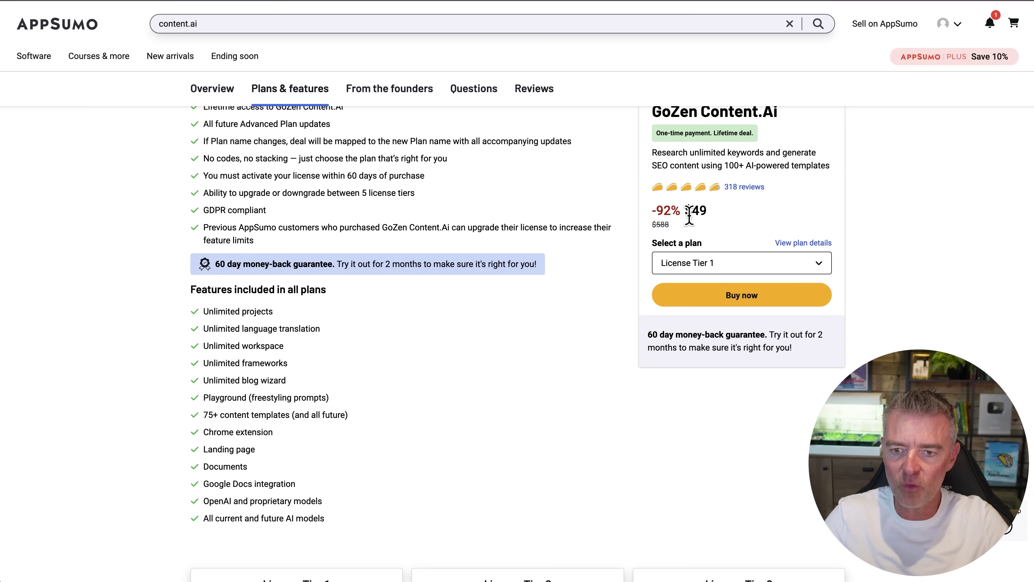
Highlight the $49 License Tier 1 deal price
drag(686, 214, 705, 213)
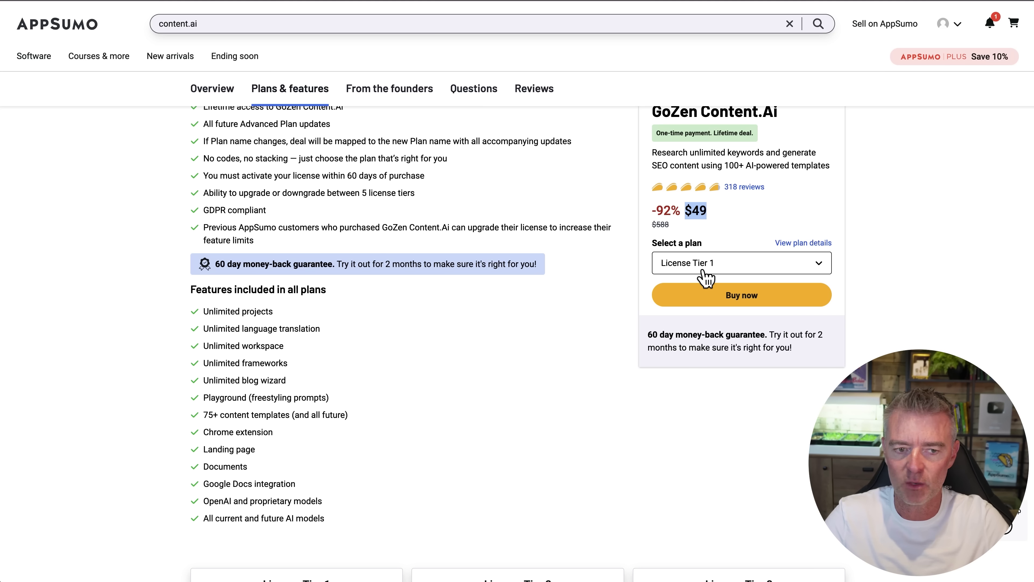
scroll(540, 360, up, 2)
scroll(538, 360, up, 6)
scroll(488, 360, down, 15)
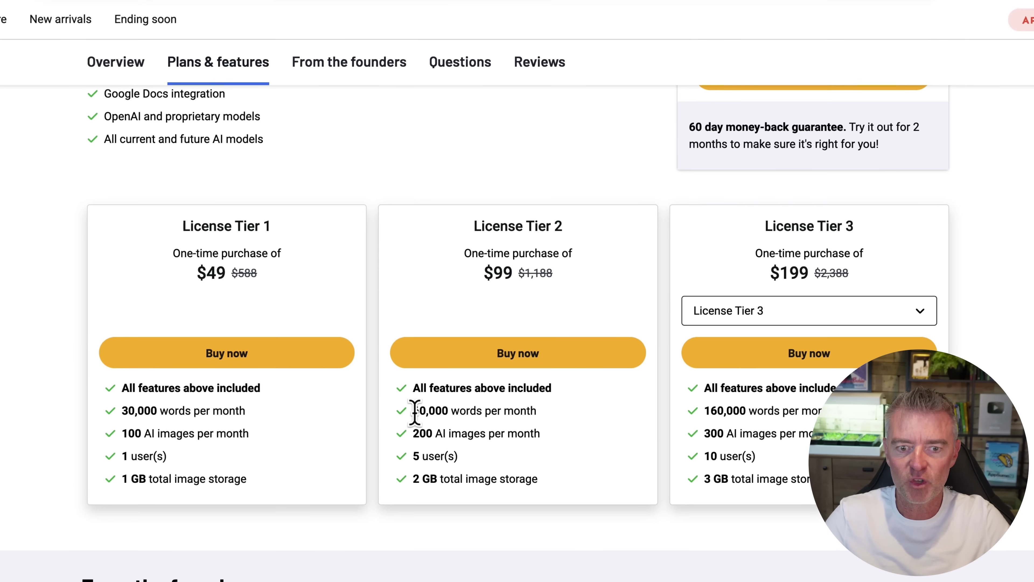
Highlight the word limits of Tier 2 (60,000) and Tier 3 (160,000 words per month)
drag(426, 389, 599, 404)
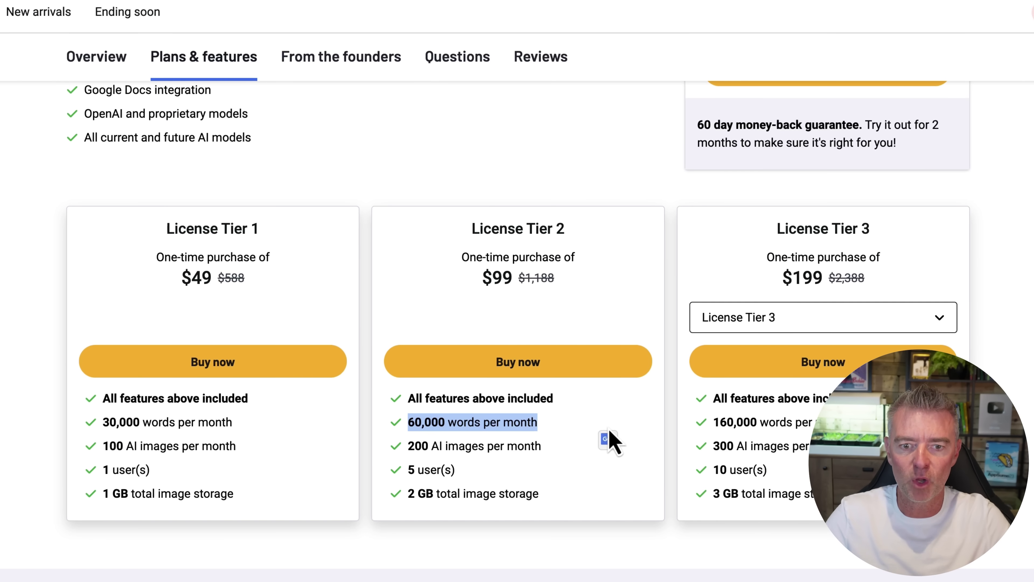
click(589, 428)
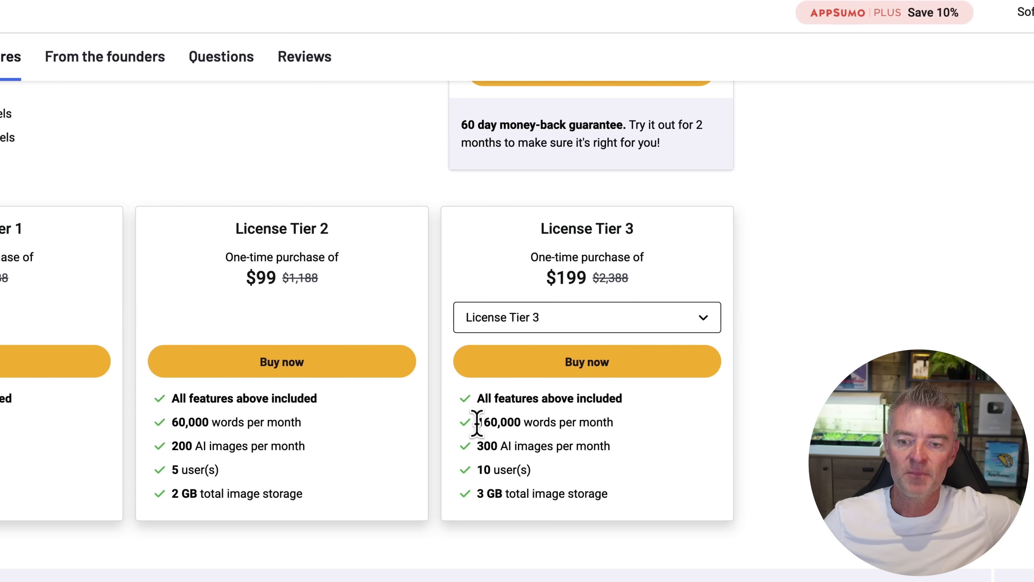
drag(597, 423, 677, 423)
drag(549, 422, 623, 436)
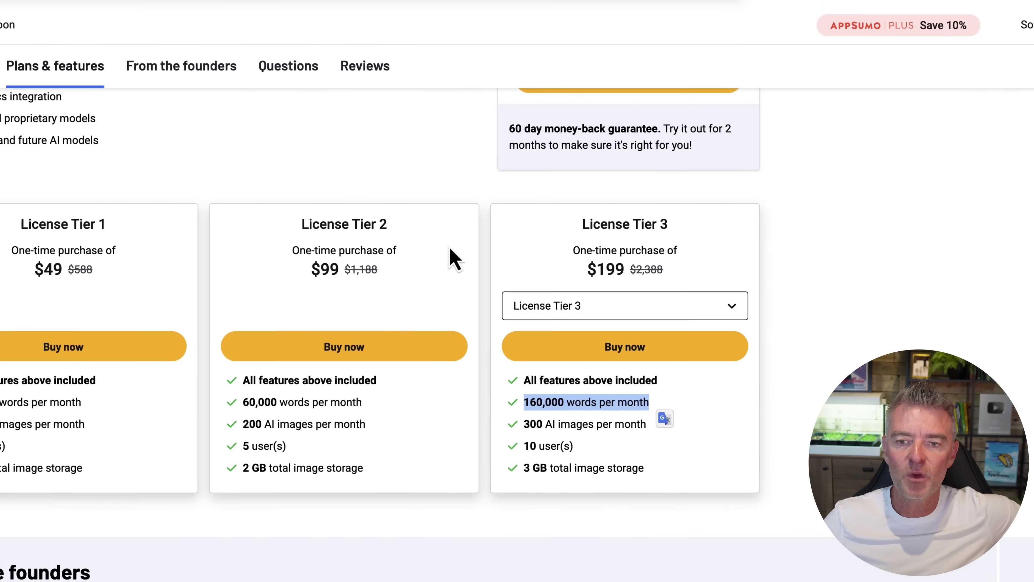
scroll(407, 238, up, 5)
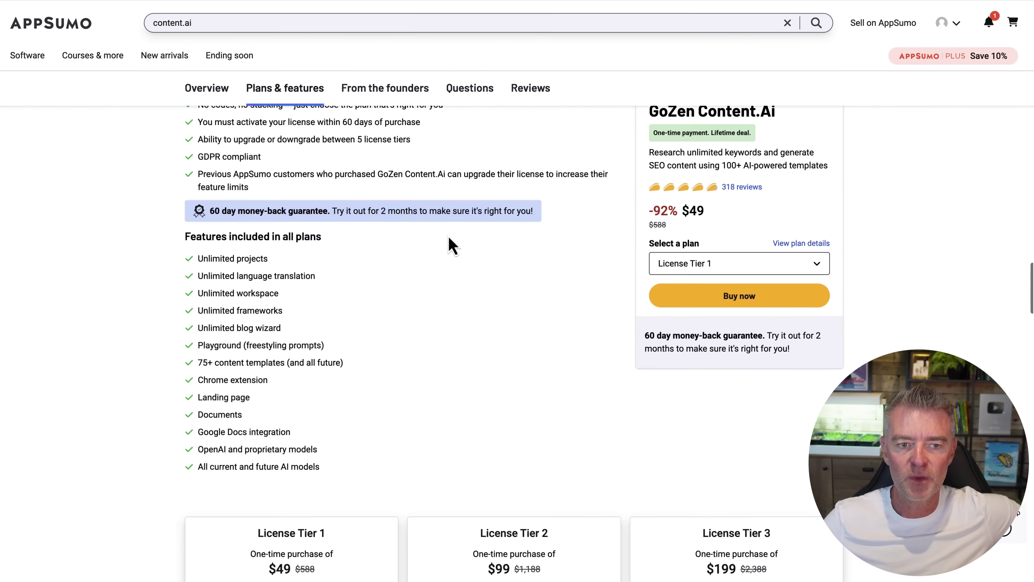
scroll(449, 237, down, 4)
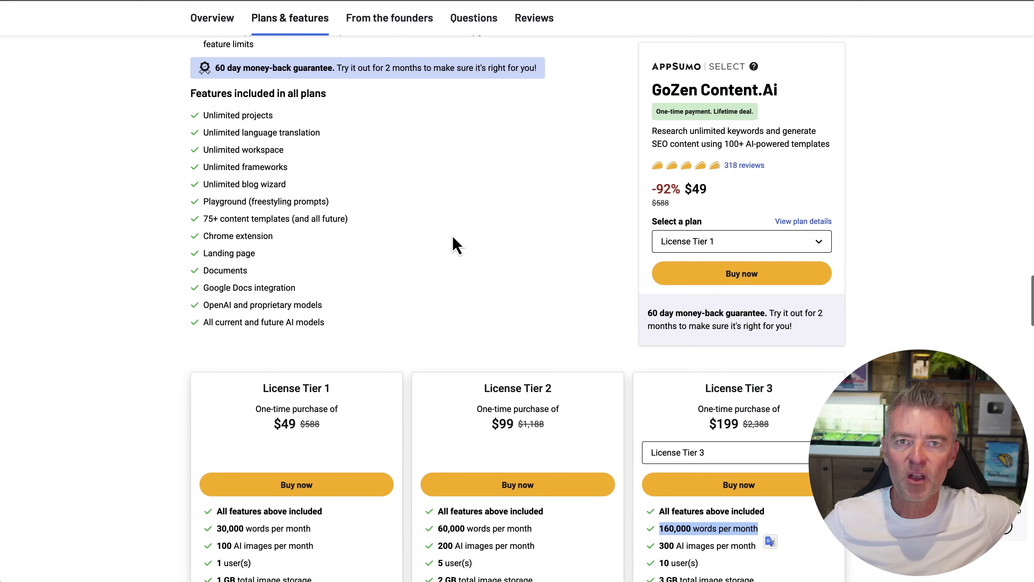
scroll(456, 244, down, 1)
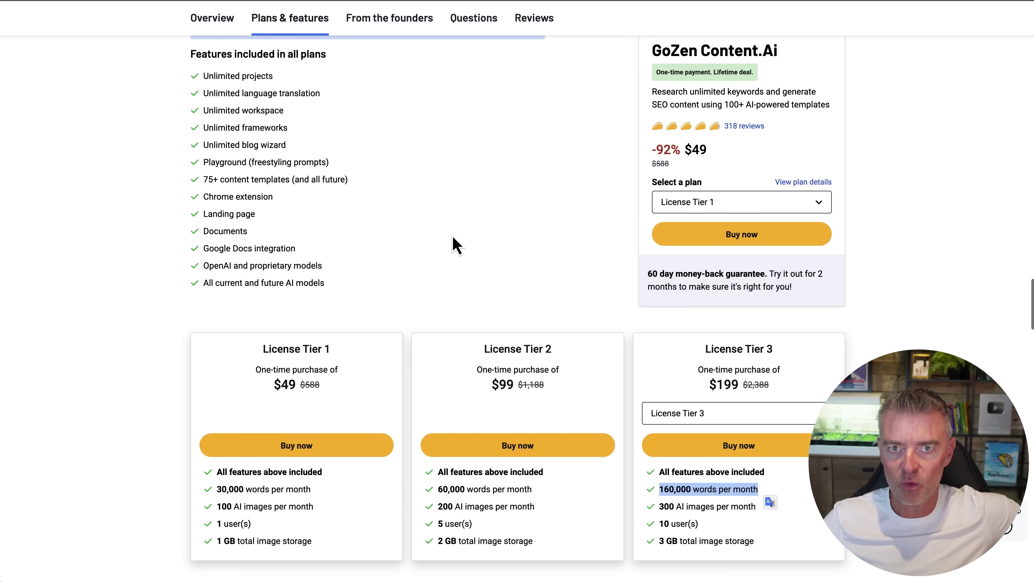
scroll(456, 244, down, 1)
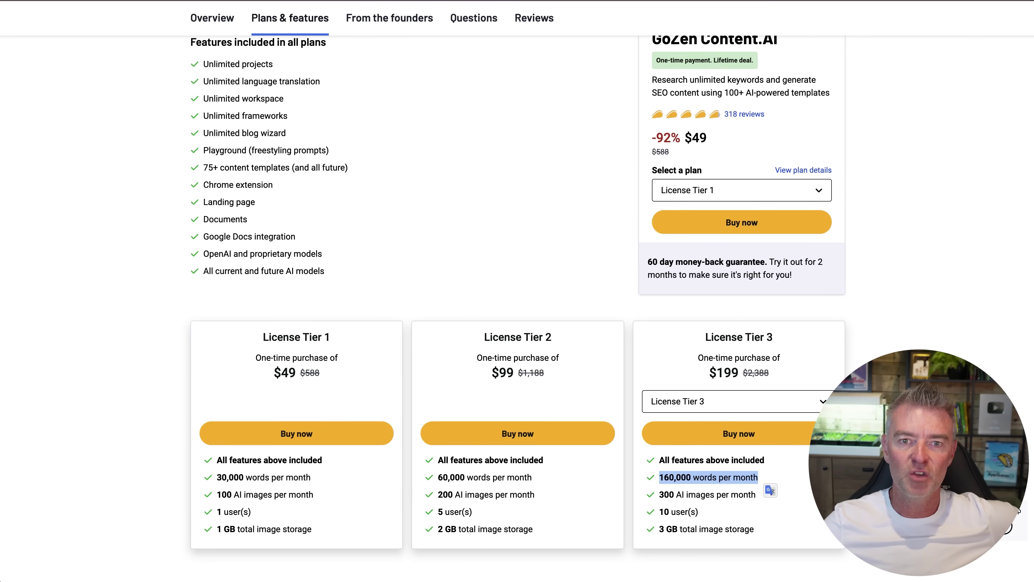
In the GitBook docs, open How to Access Workspace, then How to create landing page content
click(309, 1)
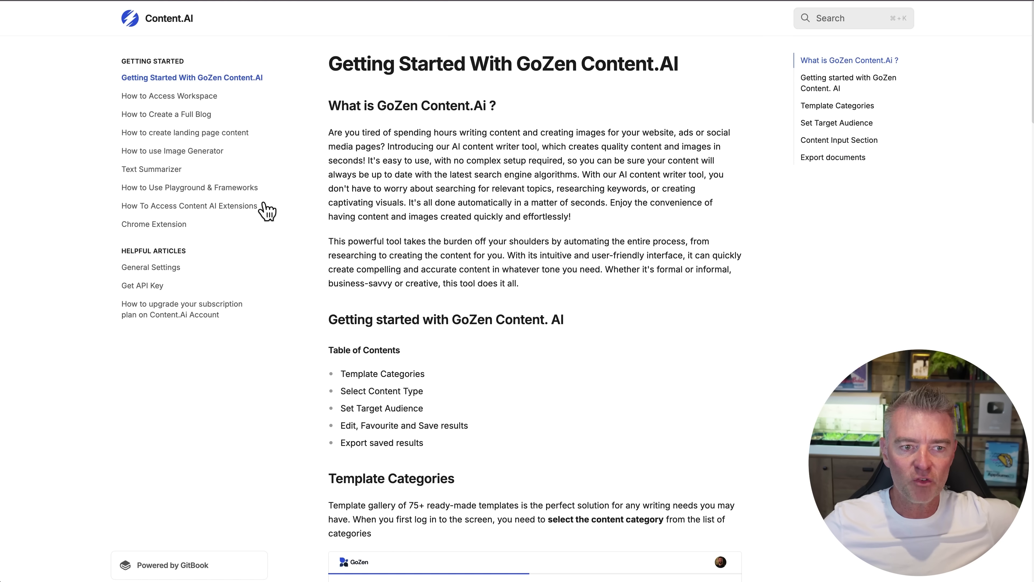
click(173, 95)
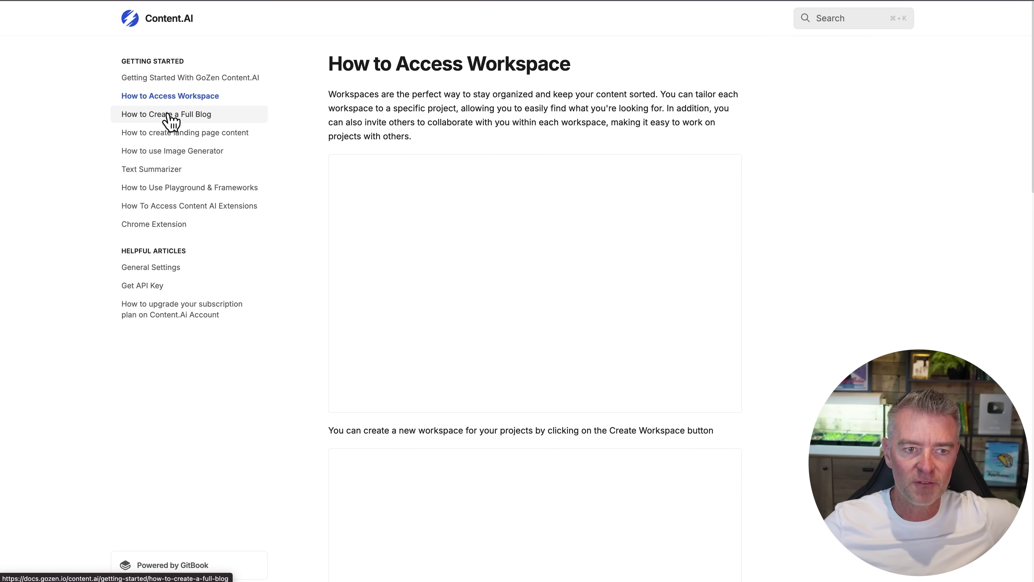
click(162, 133)
scroll(540, 434, down, 8)
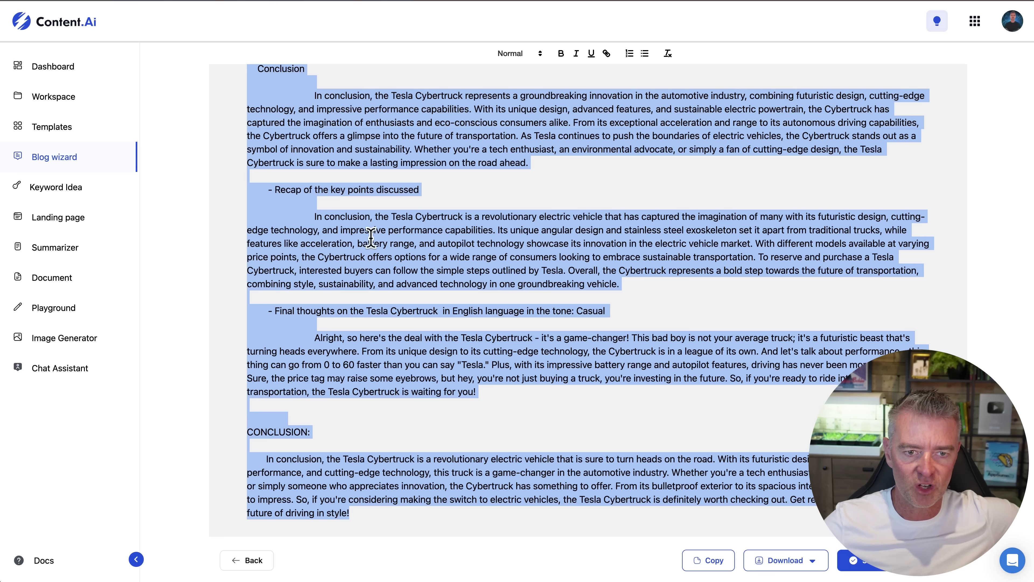
click(444, 265)
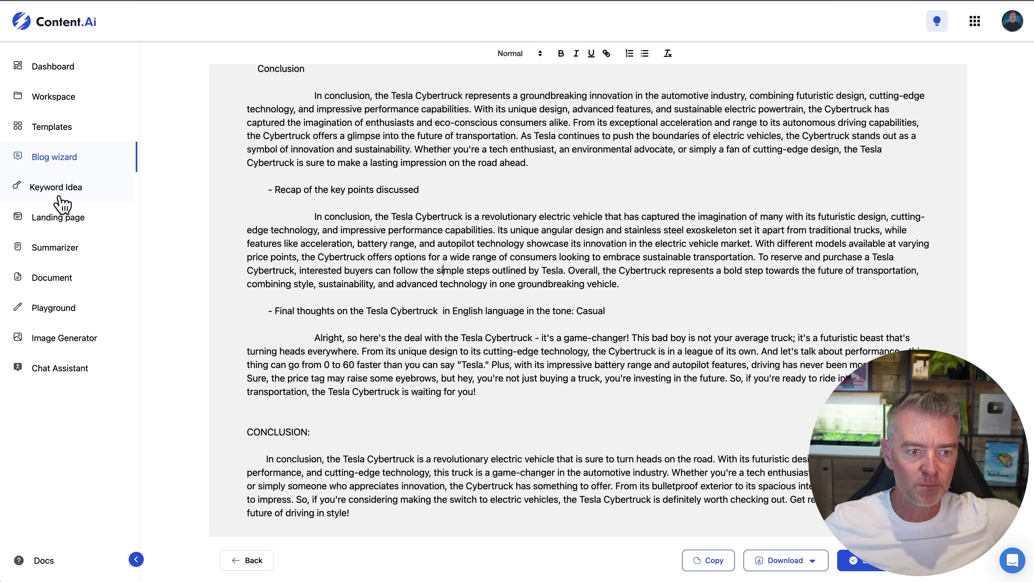
View the Landing page generator, then open the Templates gallery
click(55, 217)
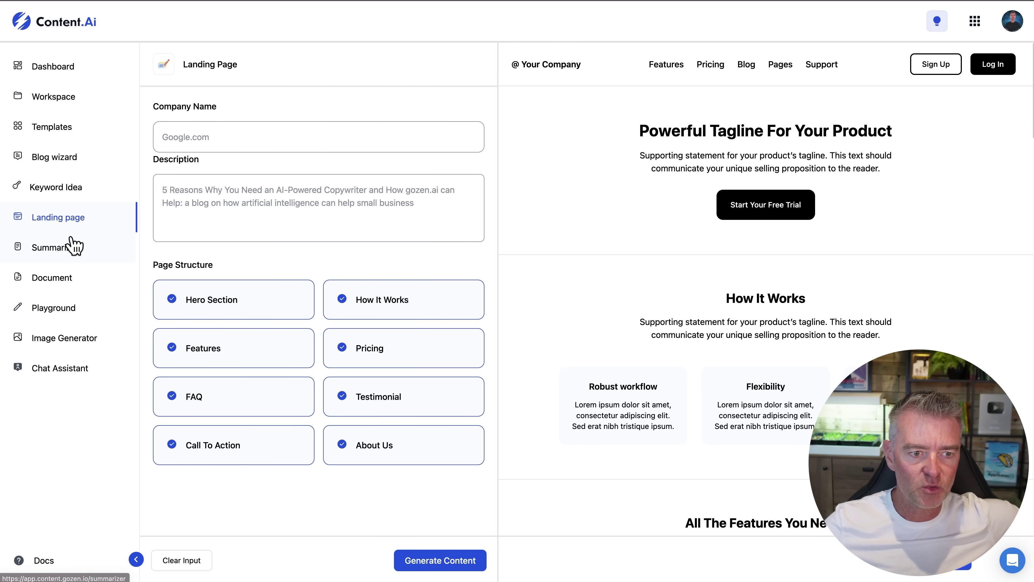
click(55, 135)
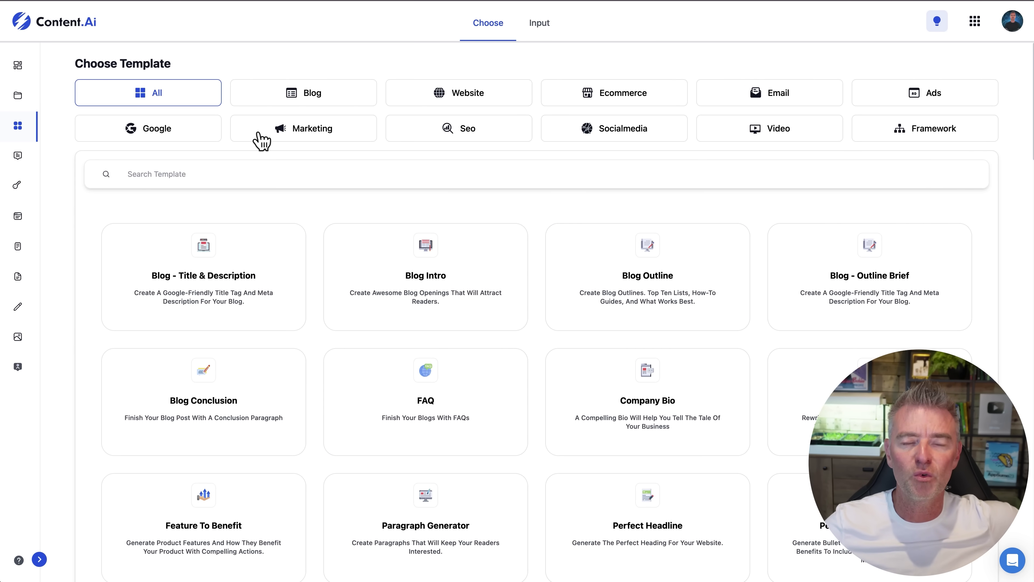
Filter templates to Socialmedia and choose the Twitter Thread template
click(625, 130)
scroll(735, 371, down, 5)
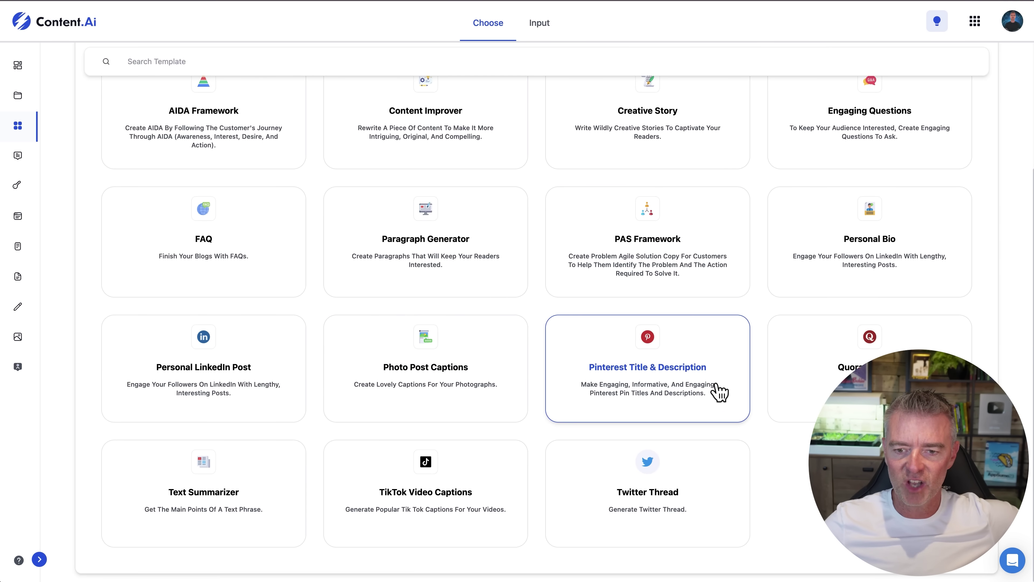
scroll(731, 272, up, 5)
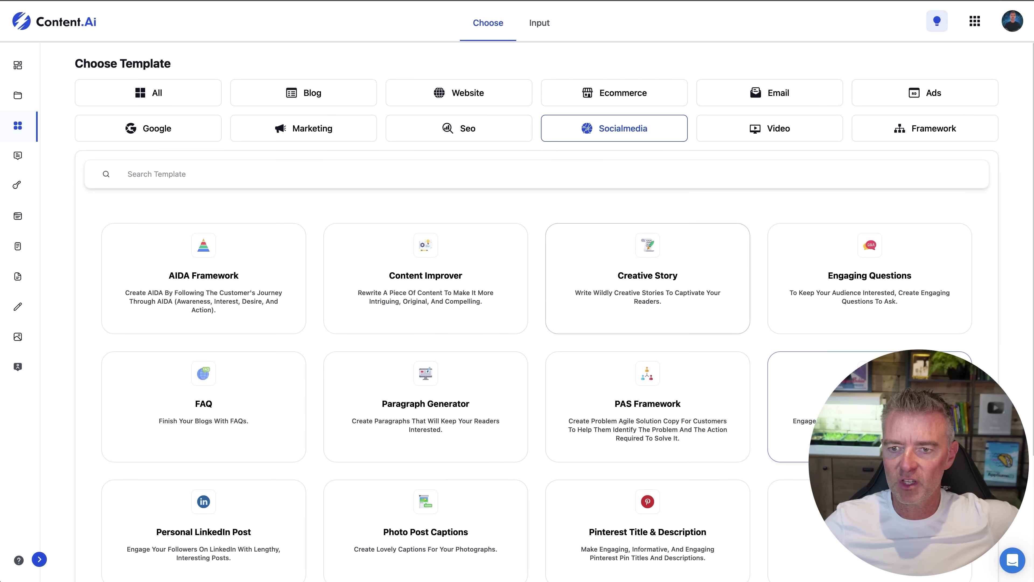
scroll(658, 270, down, 5)
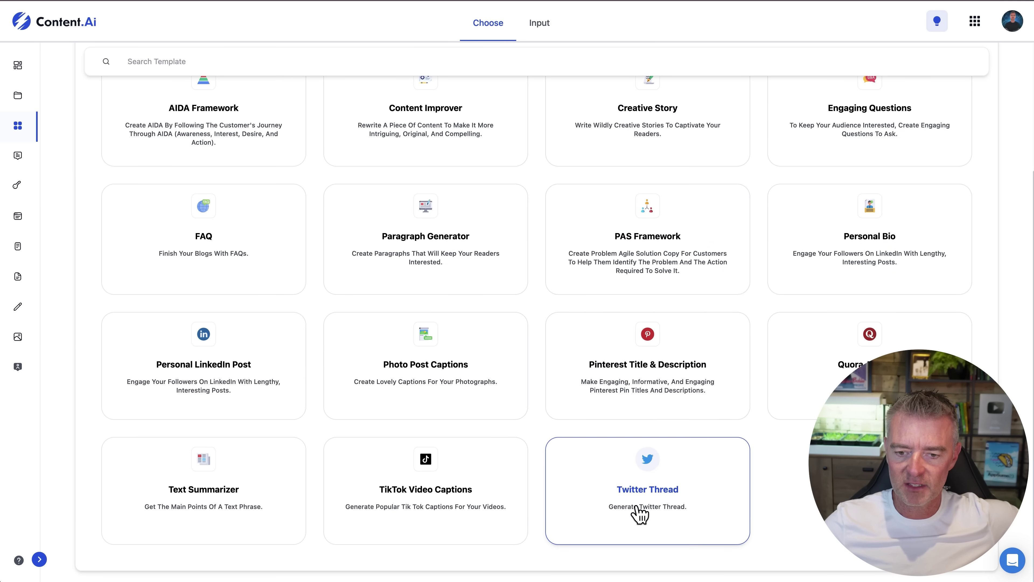
click(678, 504)
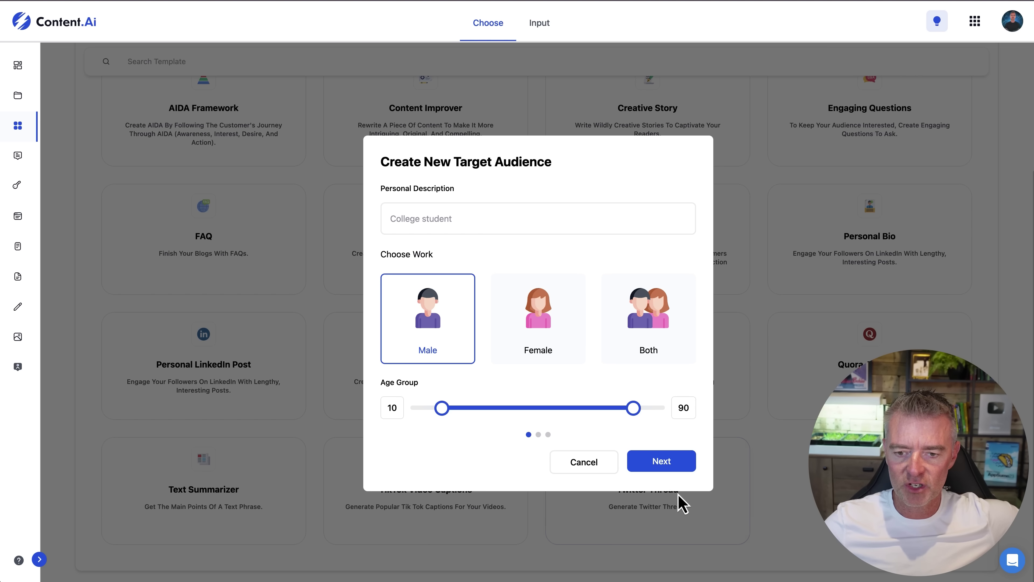
Define the target audience as 'College student', Female, aged 10–20
click(449, 213)
text(College)
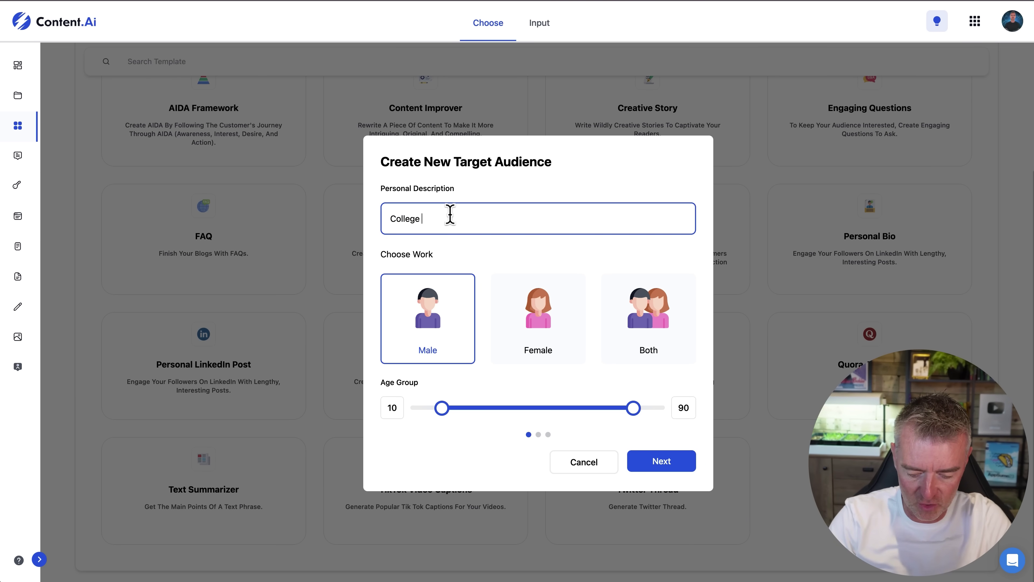
text( student)
click(547, 325)
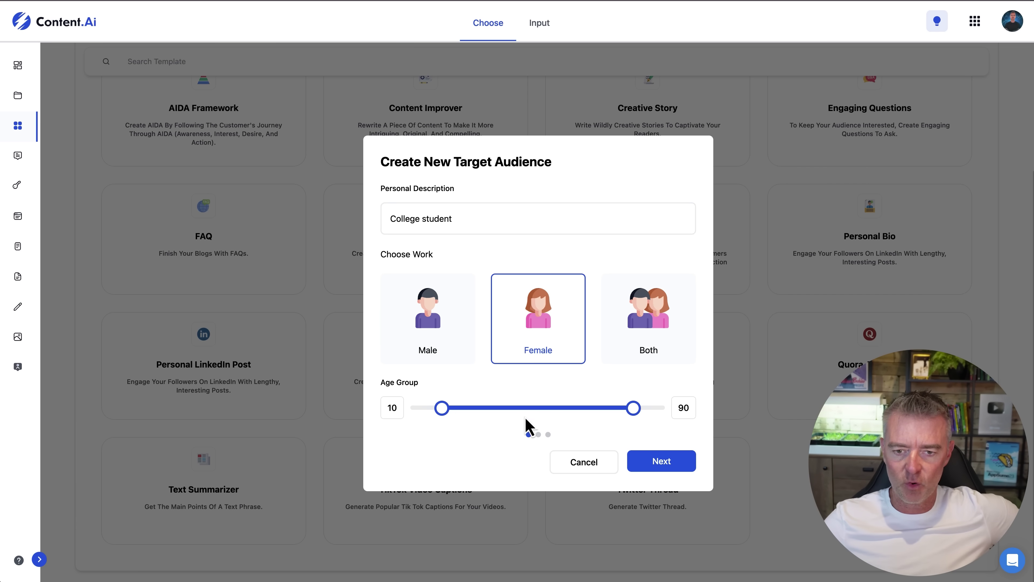
drag(637, 413, 466, 413)
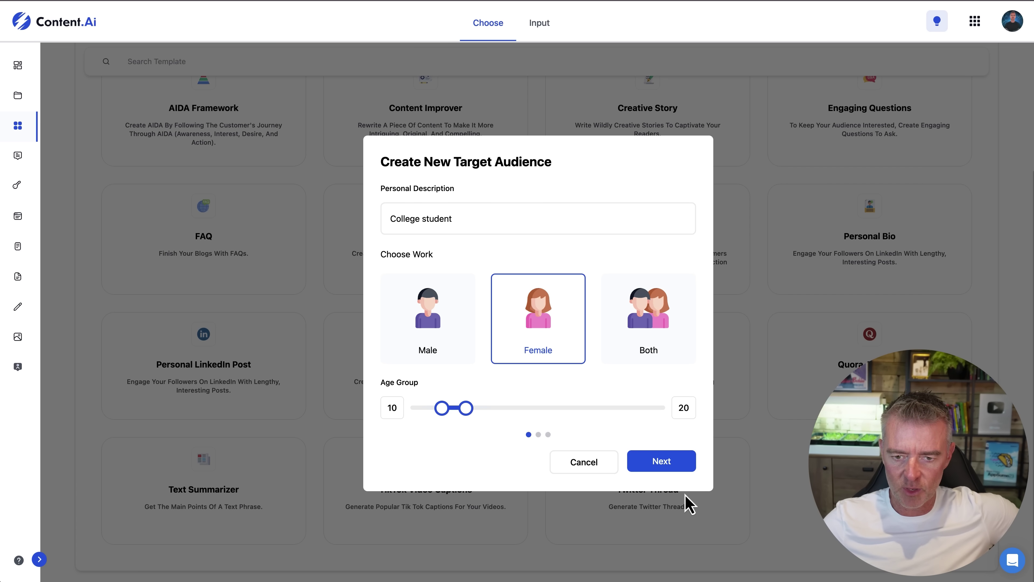
Keep My workspace and create the Twitter Thread project
click(670, 466)
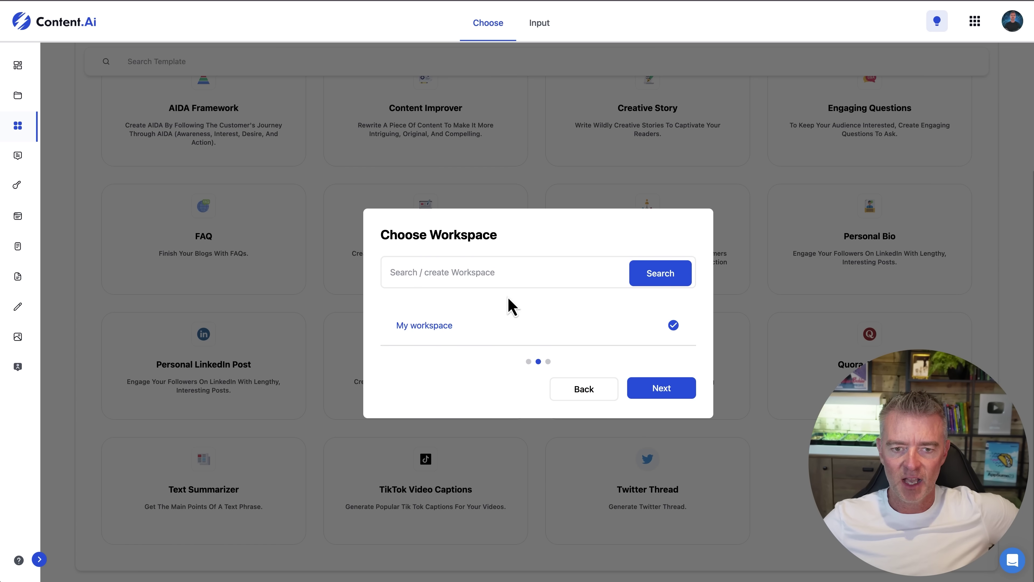
click(654, 393)
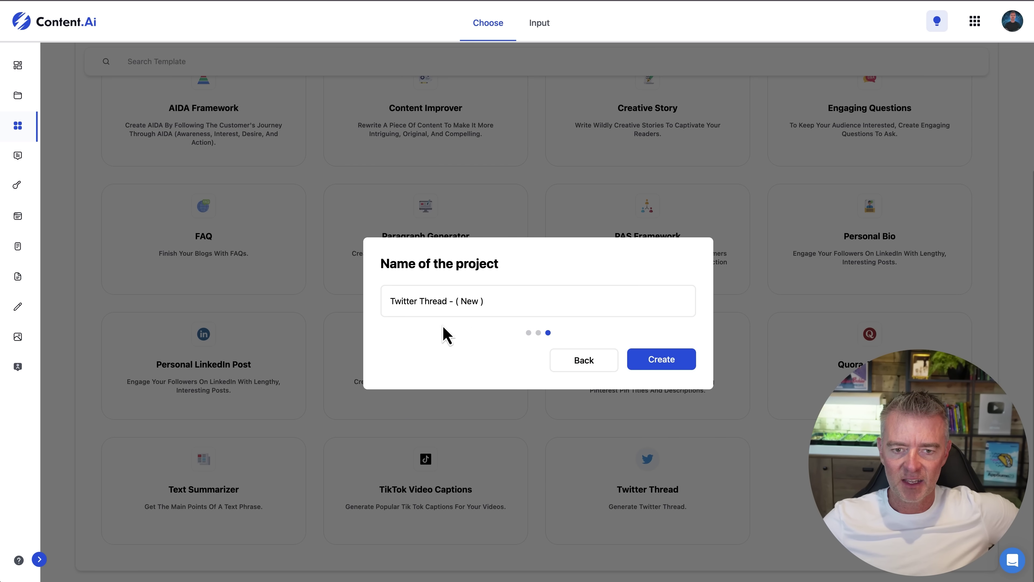
click(675, 363)
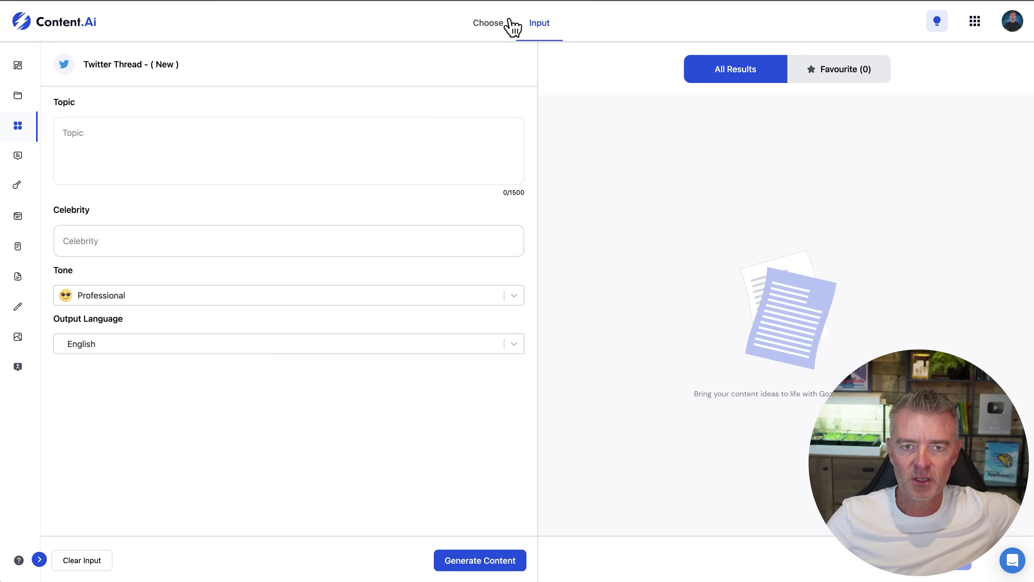
Return to the Choose gallery and filter templates by Ecommerce, then Email
click(506, 29)
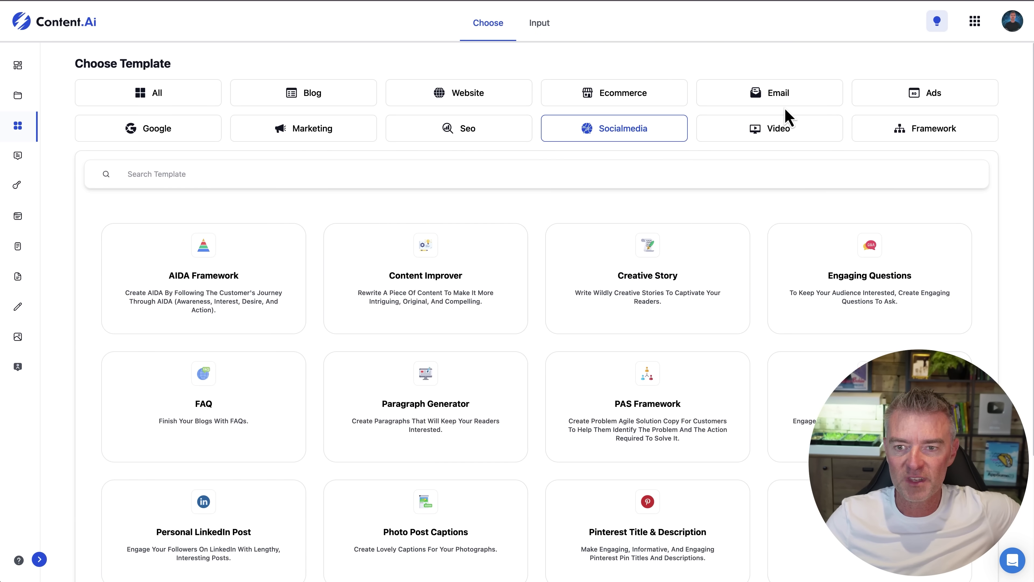
click(659, 96)
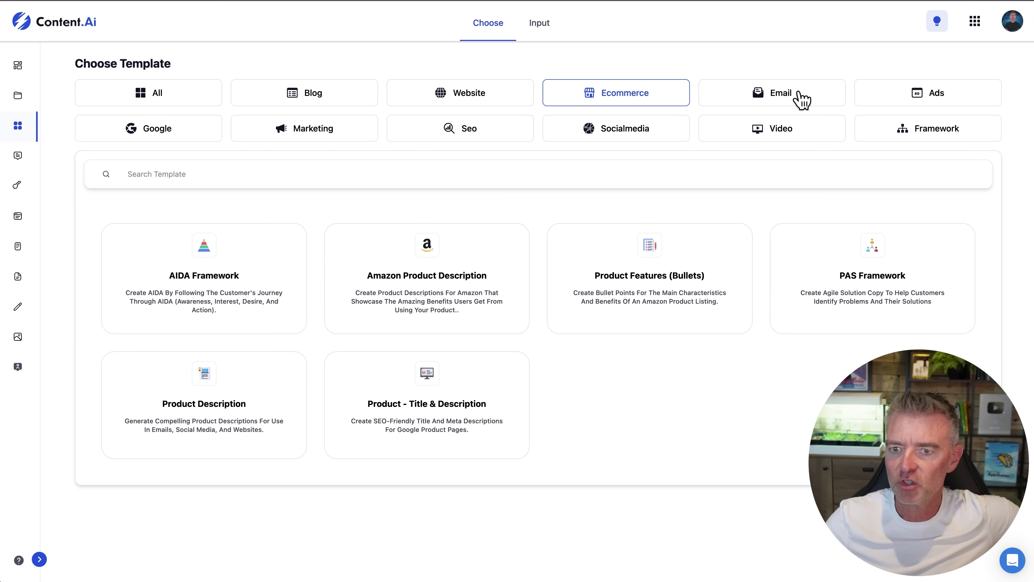
click(801, 99)
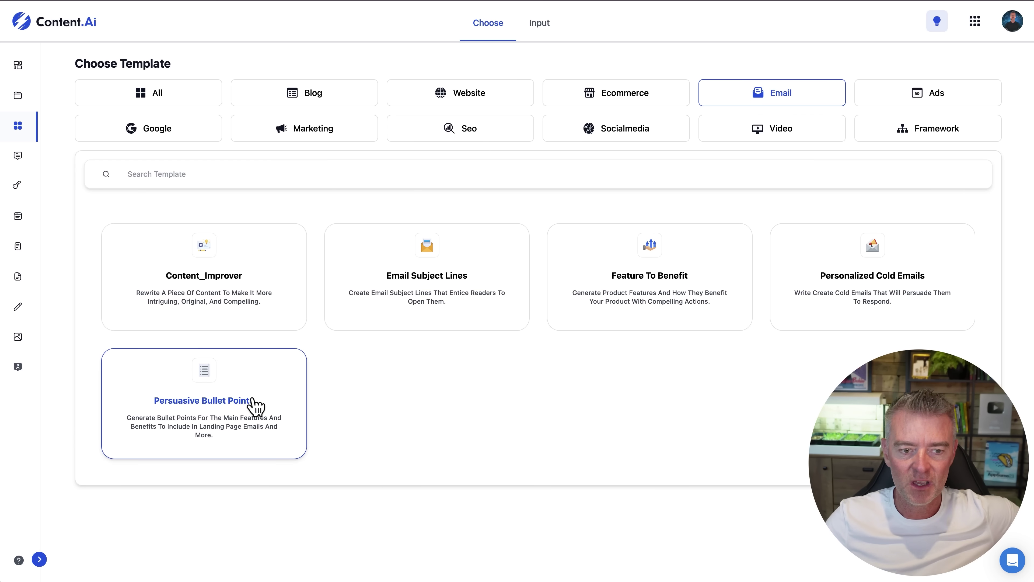